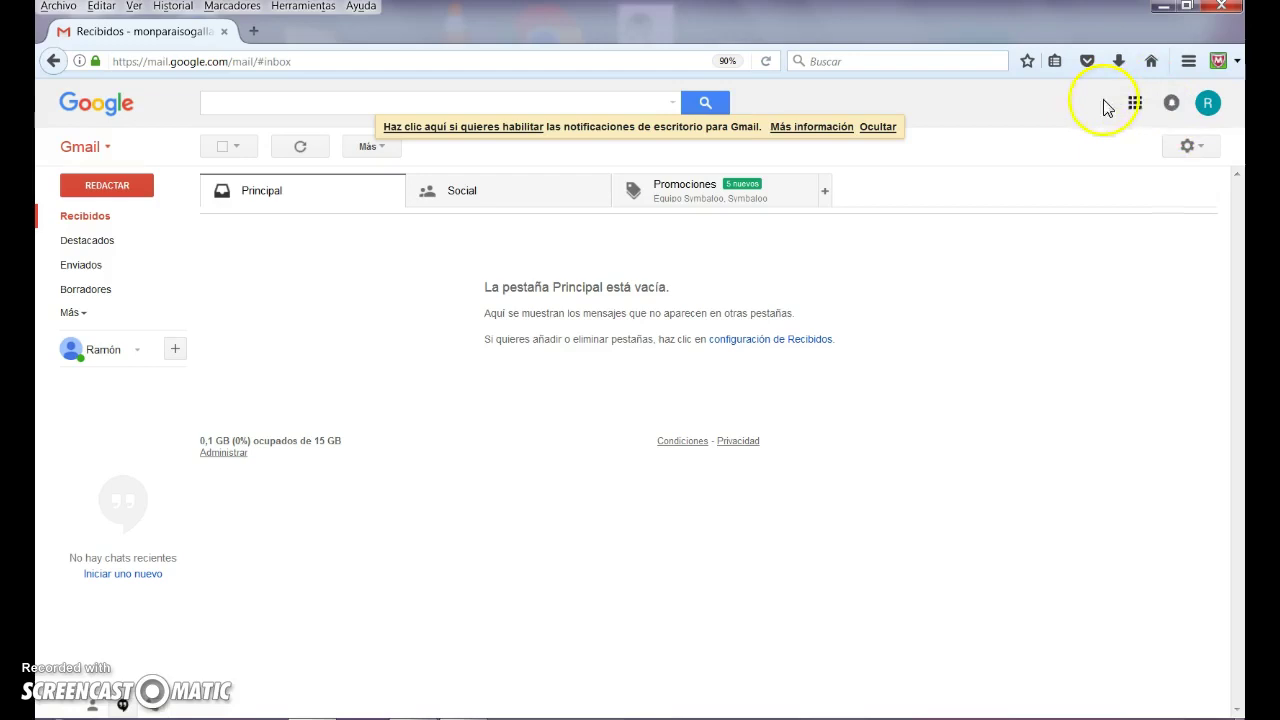
# - Open Google Sites (Sitios web) from Google's full product list and dismiss its welcome introduction
pyautogui.click(1135, 106)
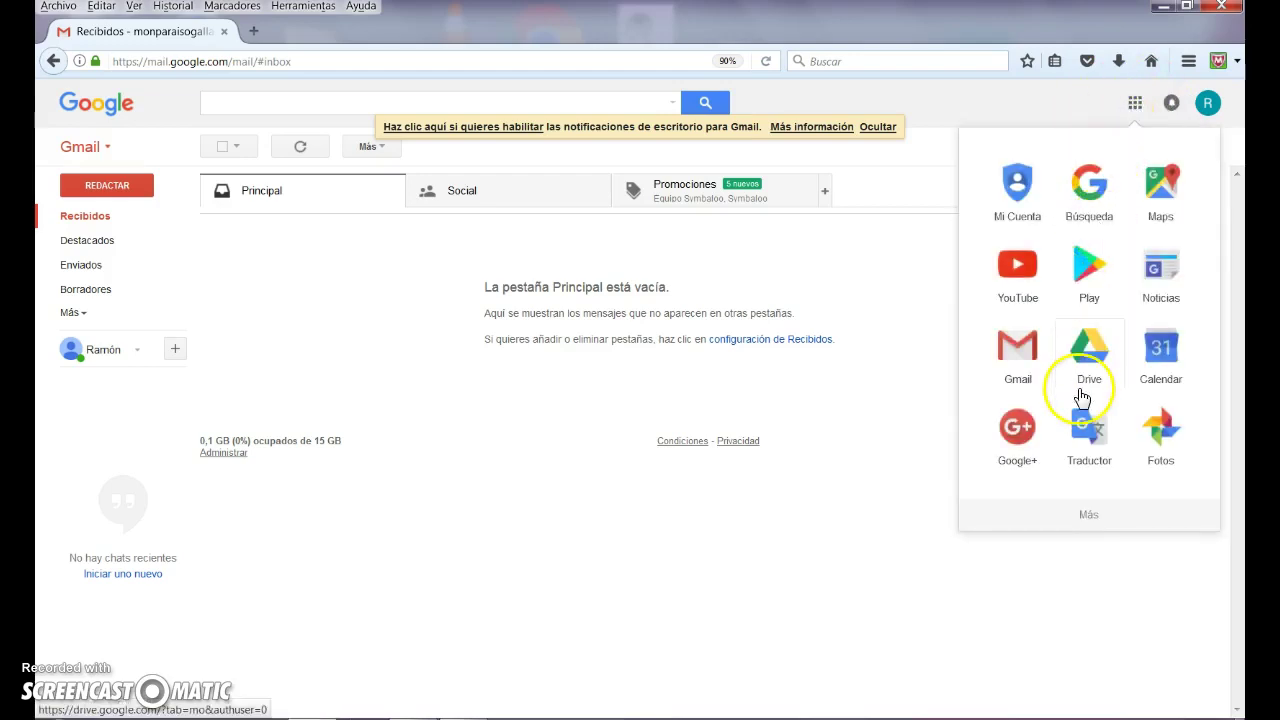
pyautogui.click(1089, 518)
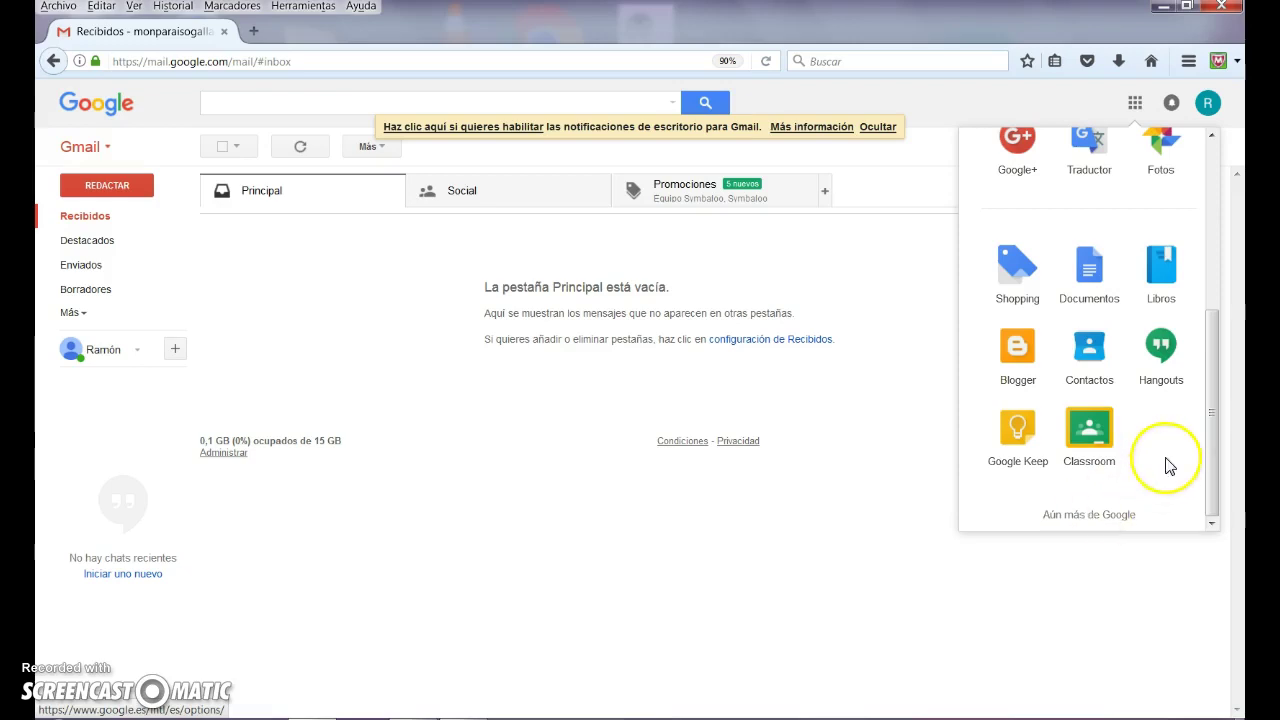
pyautogui.click(1090, 518)
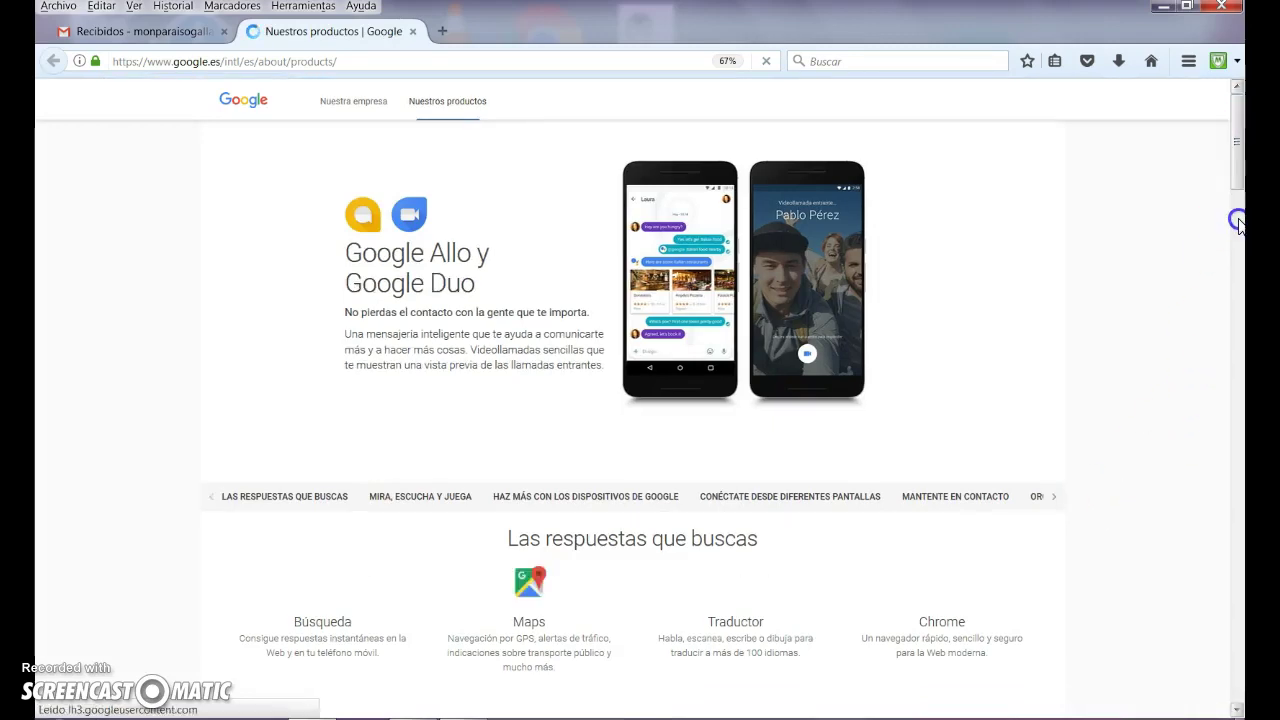
pyautogui.moveTo(1238, 152); pyautogui.dragTo(1238, 622)
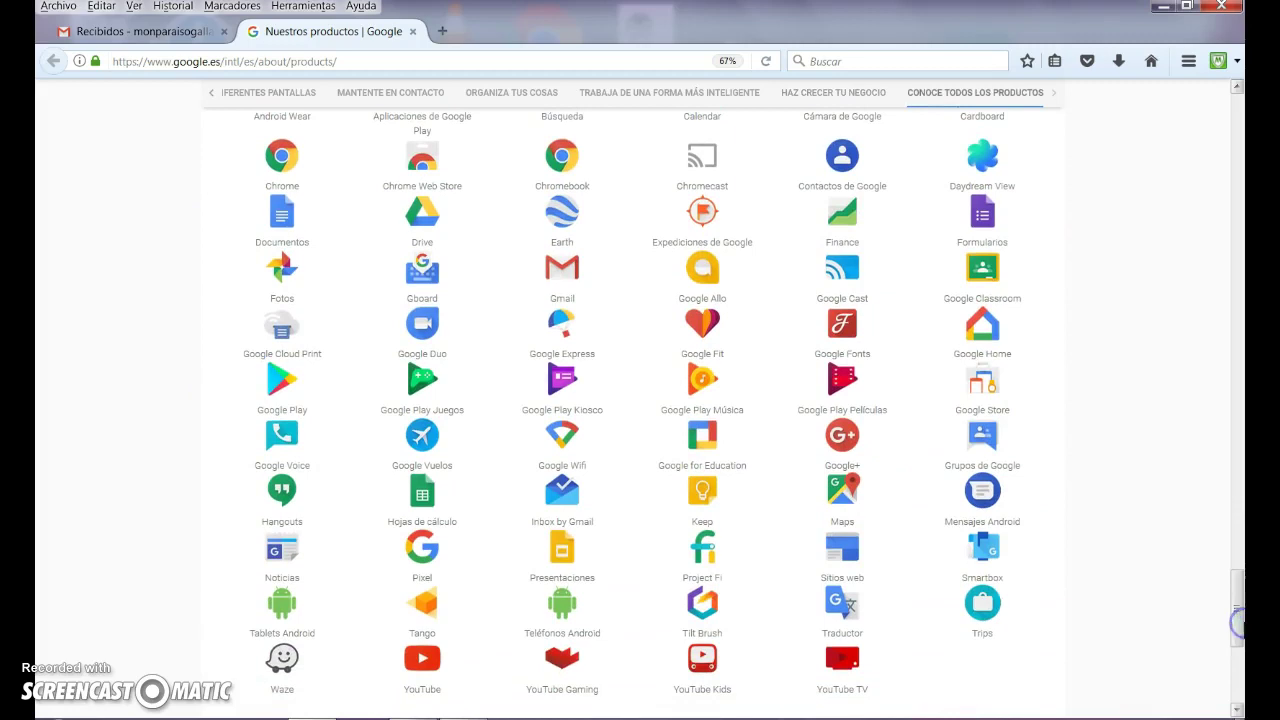
pyautogui.click(838, 553)
pyautogui.click(838, 553)
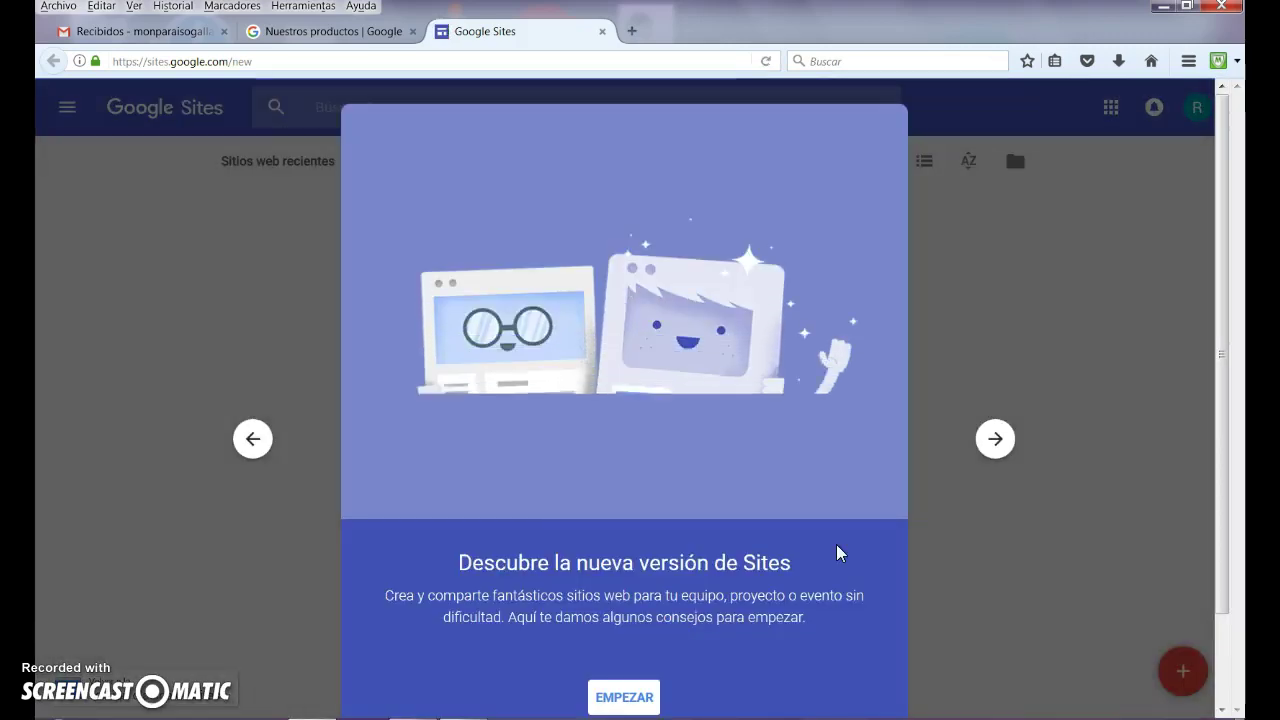
pyautogui.click(622, 697)
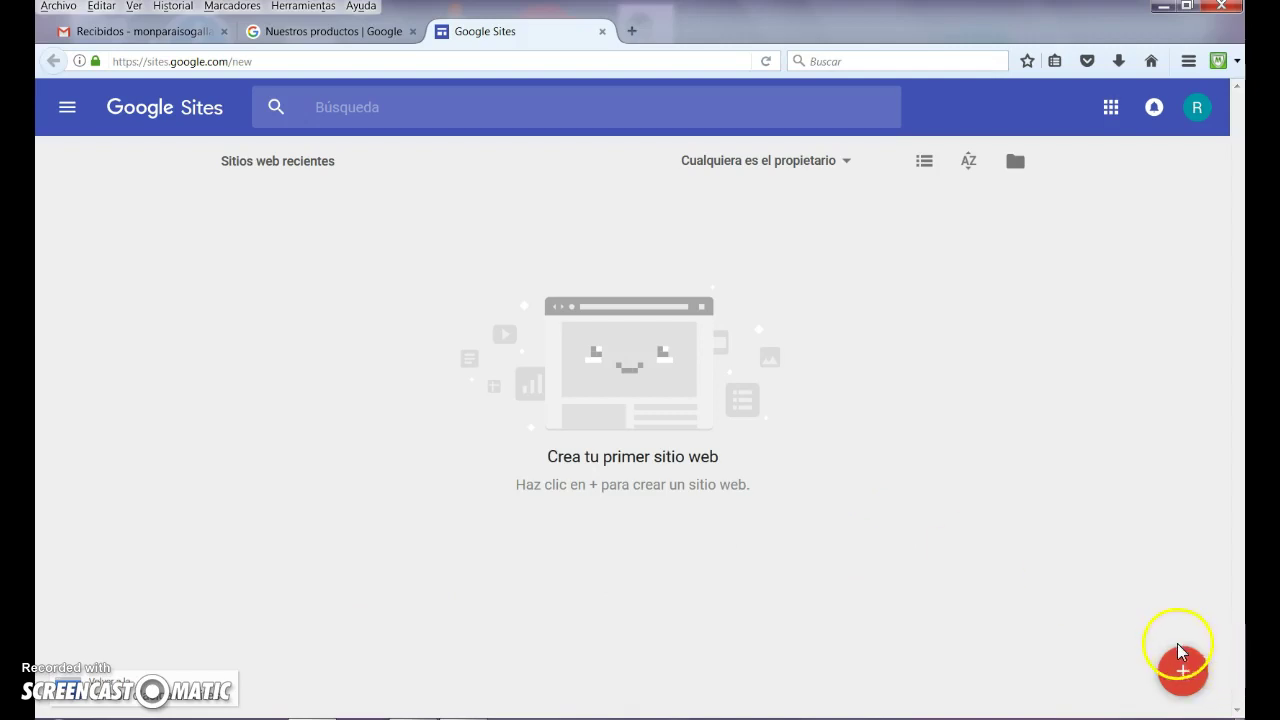
# - Create a new site and name it "Portafolis GES" followed by the owner's full name
pyautogui.click(1180, 674)
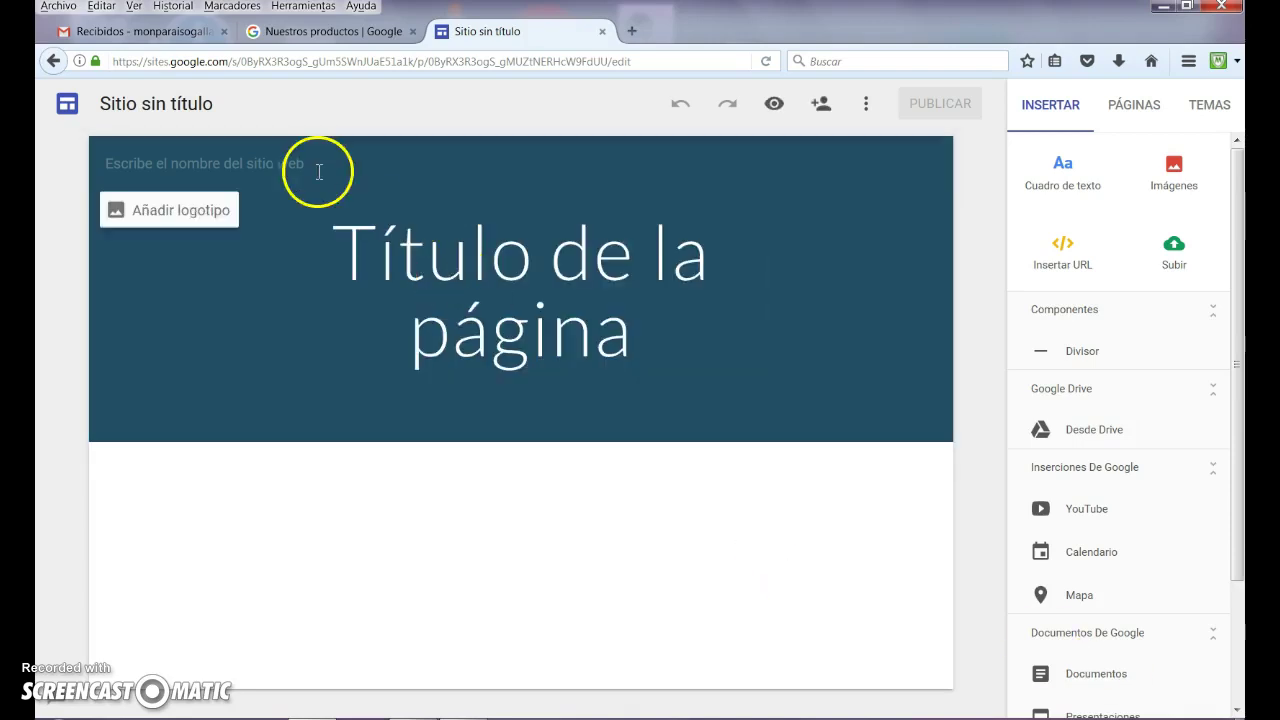
pyautogui.click(183, 100)
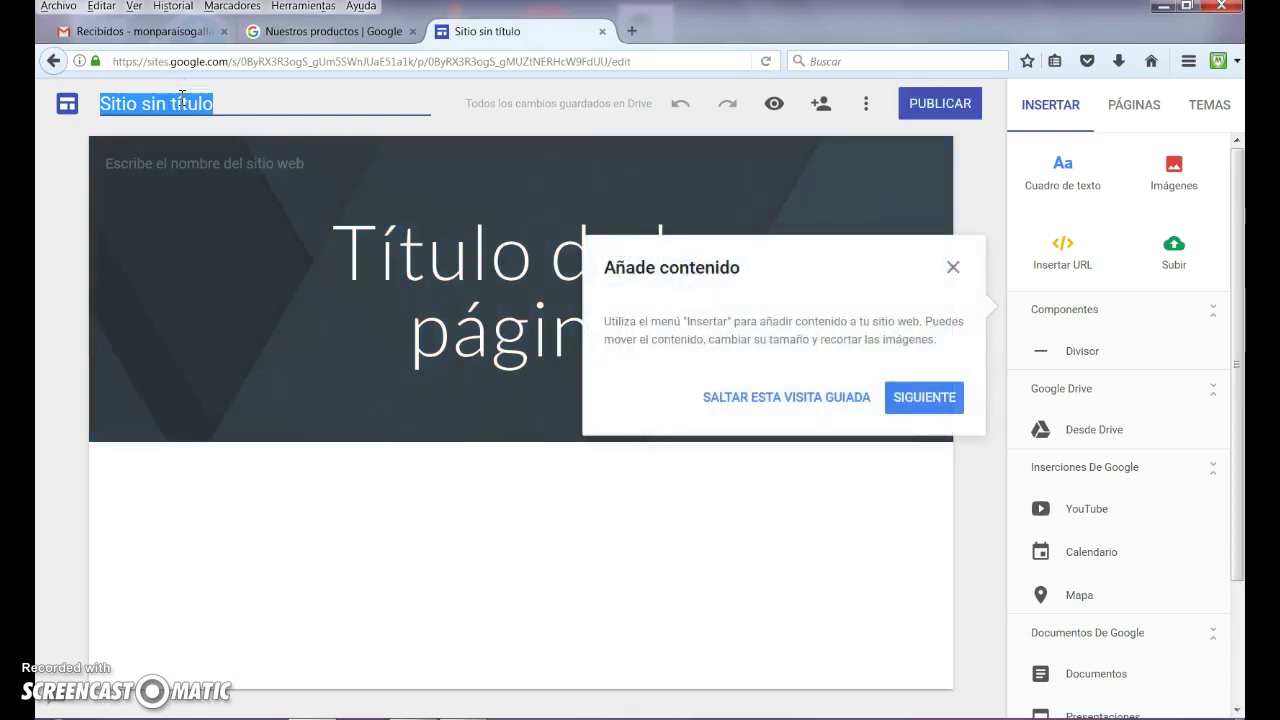
pyautogui.write('Portafolis')
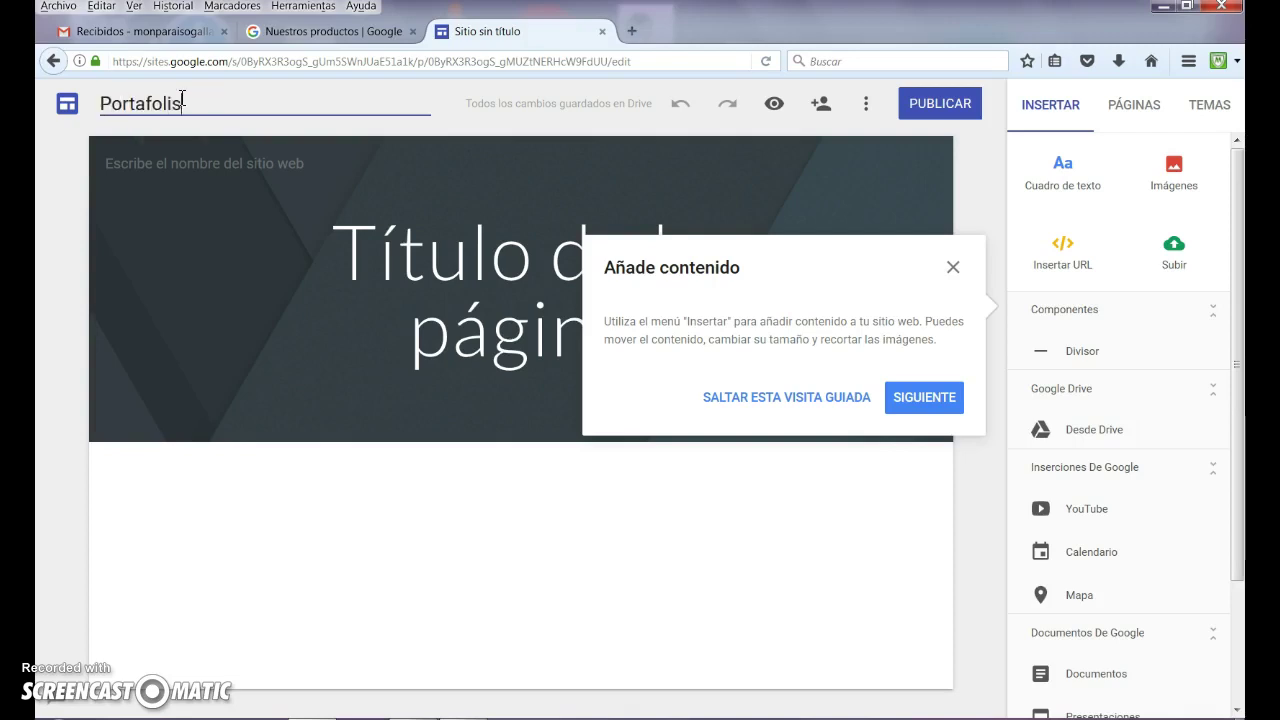
pyautogui.write(' GES Ramon Pa')
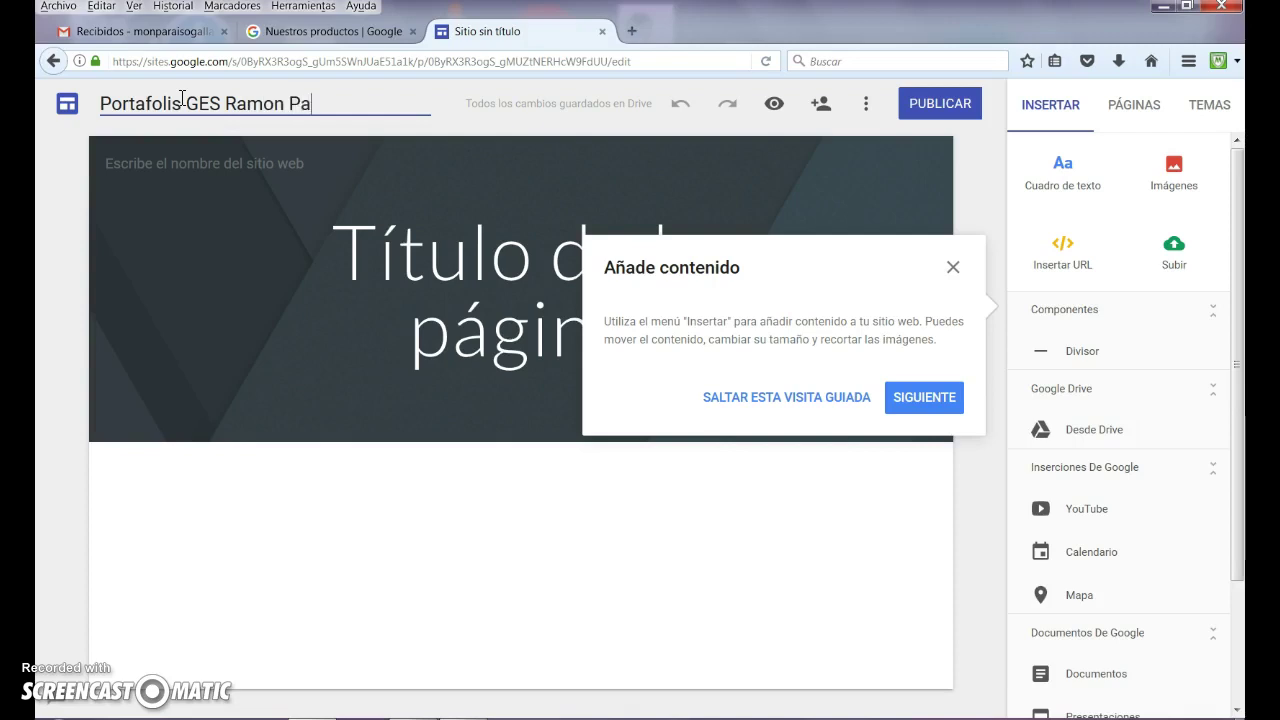
pyautogui.write('raíso')
pyautogui.click(320, 266)
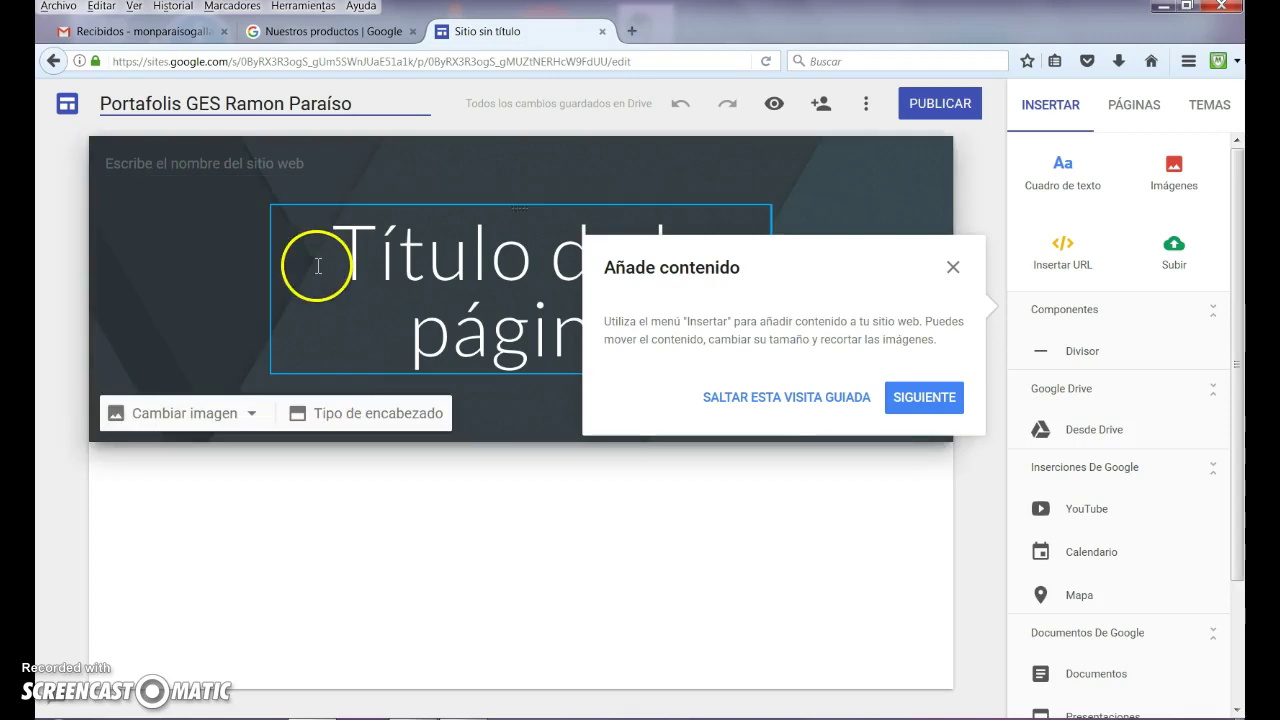
# - Dismiss the guided tour pop-up that covers the page title
pyautogui.tripleClick(317, 266)
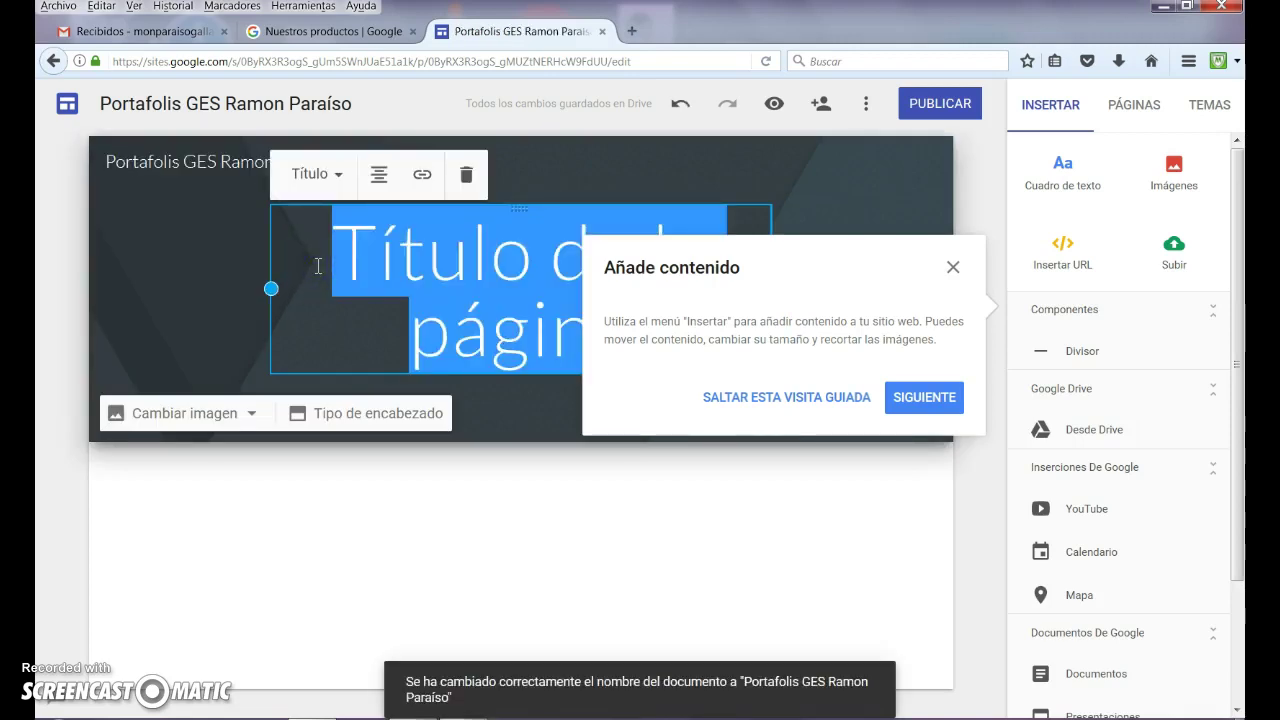
pyautogui.click(403, 287)
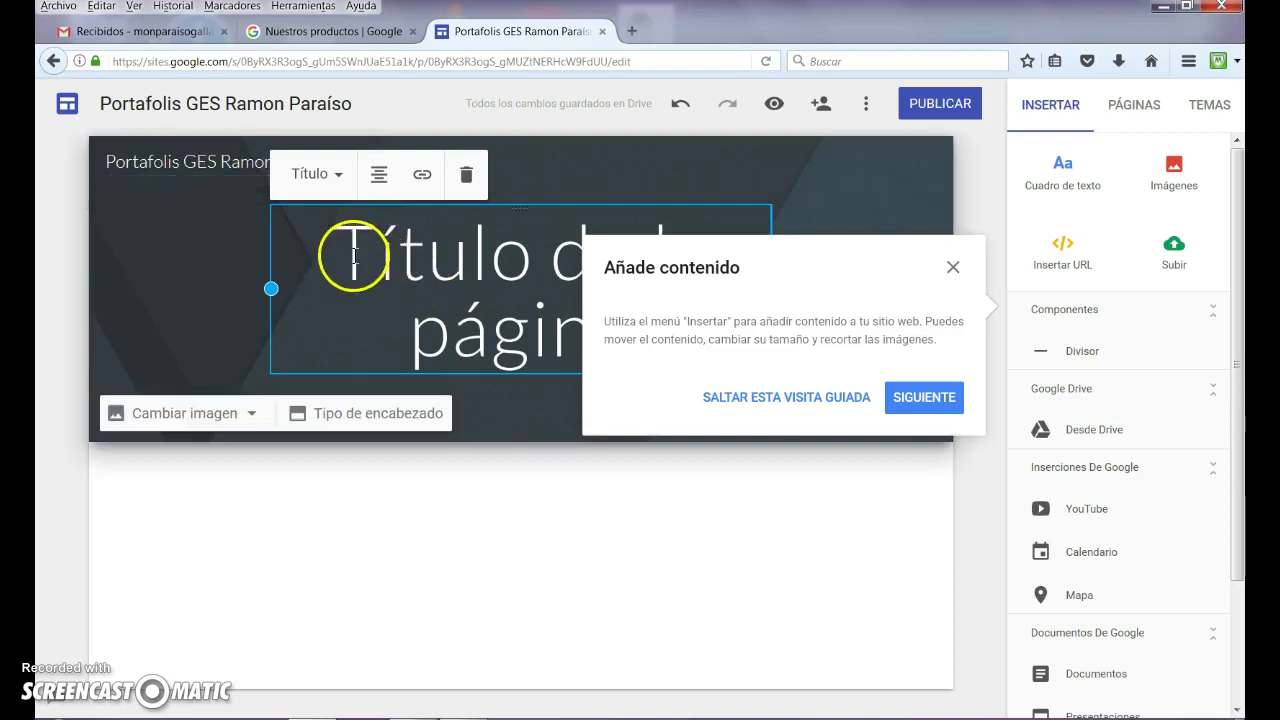
pyautogui.moveTo(345, 252); pyautogui.dragTo(663, 377)
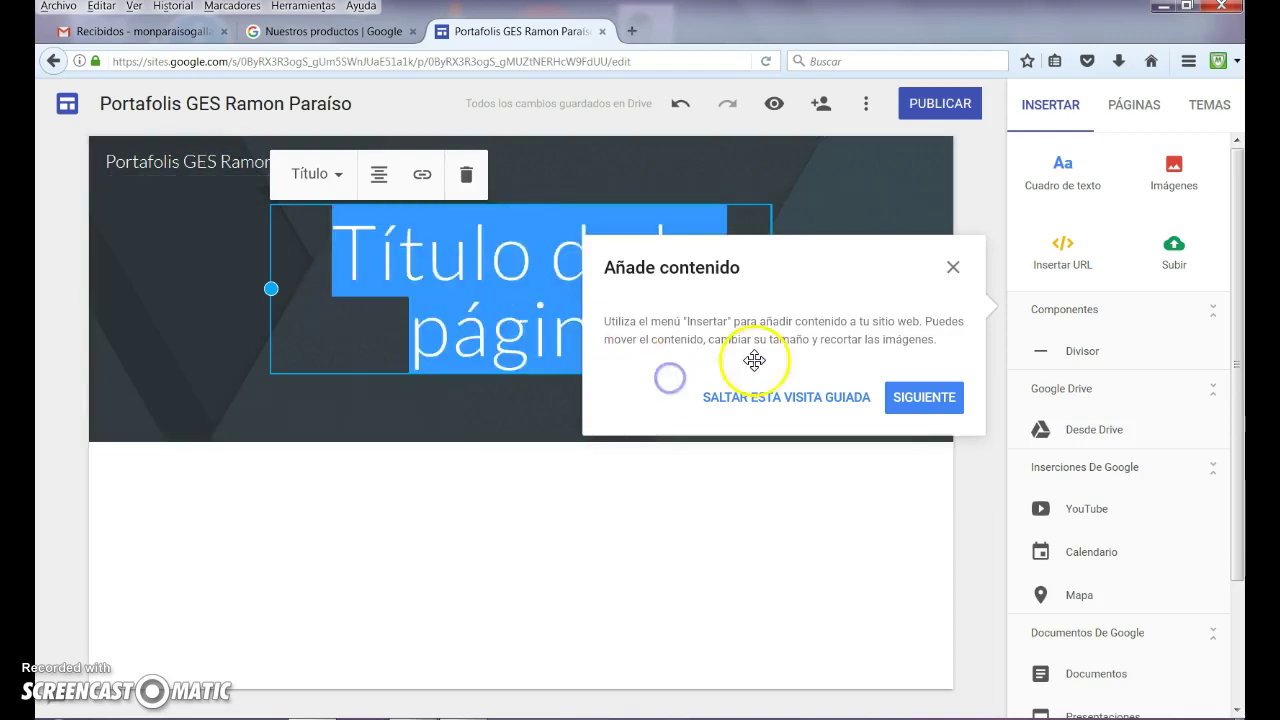
pyautogui.click(951, 268)
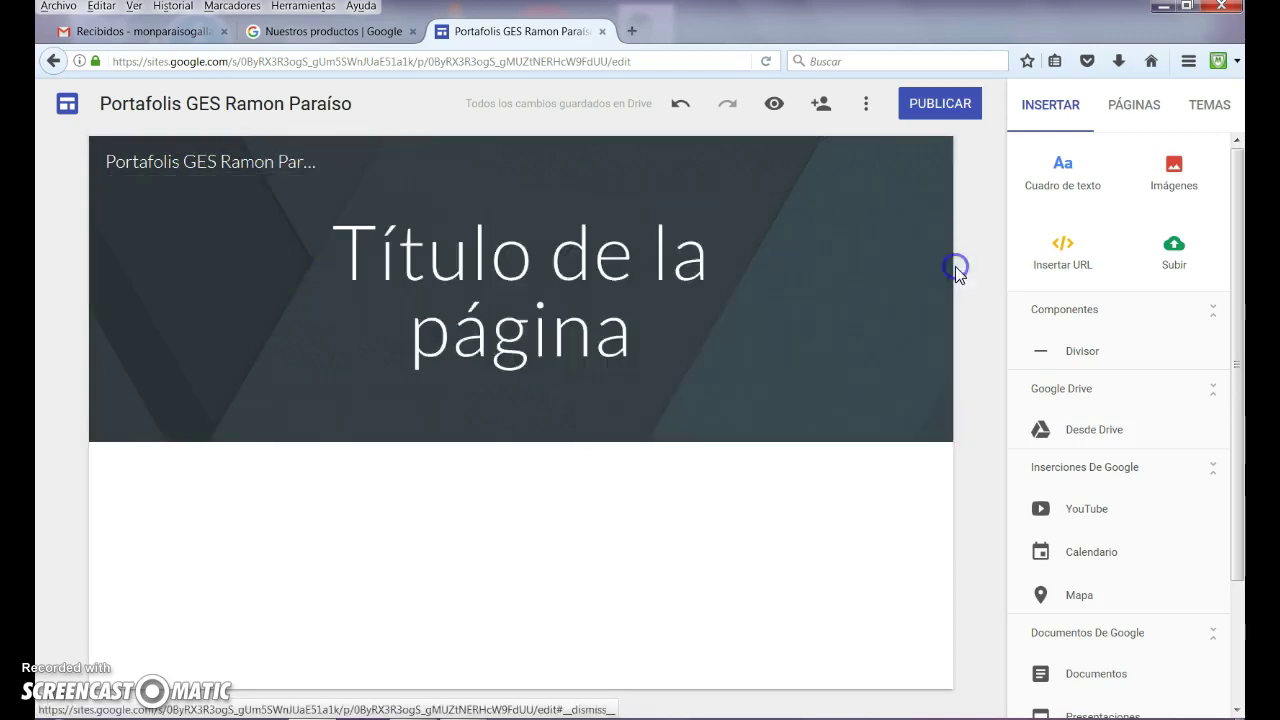
# - Replace the main page's title text with "Portafolis GES" followed by the owner's full name
pyautogui.click(589, 265)
pyautogui.tripleClick(551, 270)
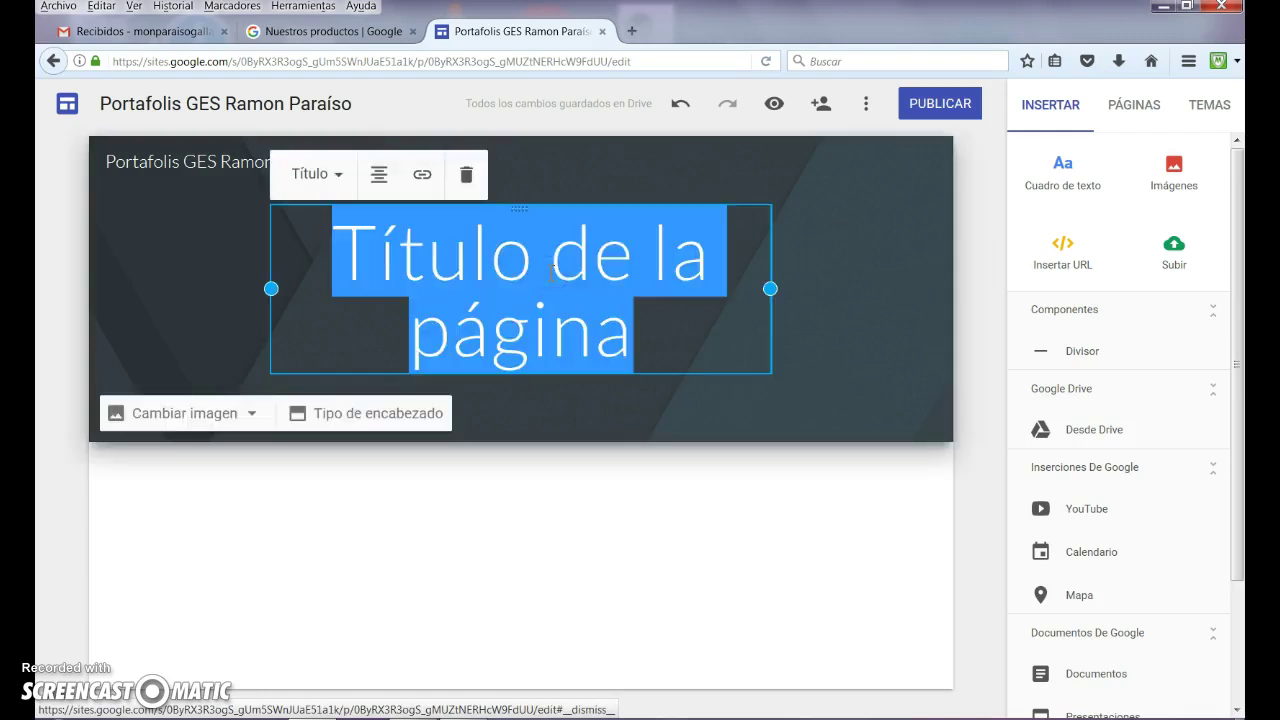
pyautogui.write('P')
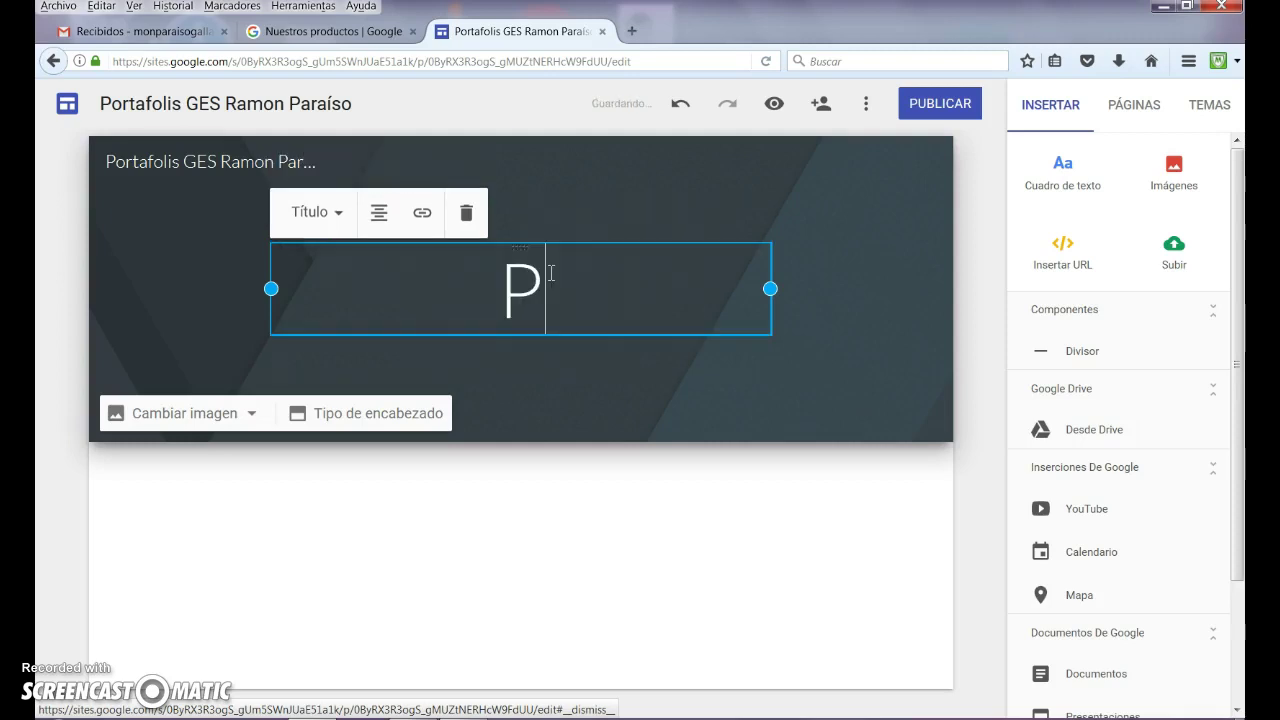
pyautogui.write('ort')
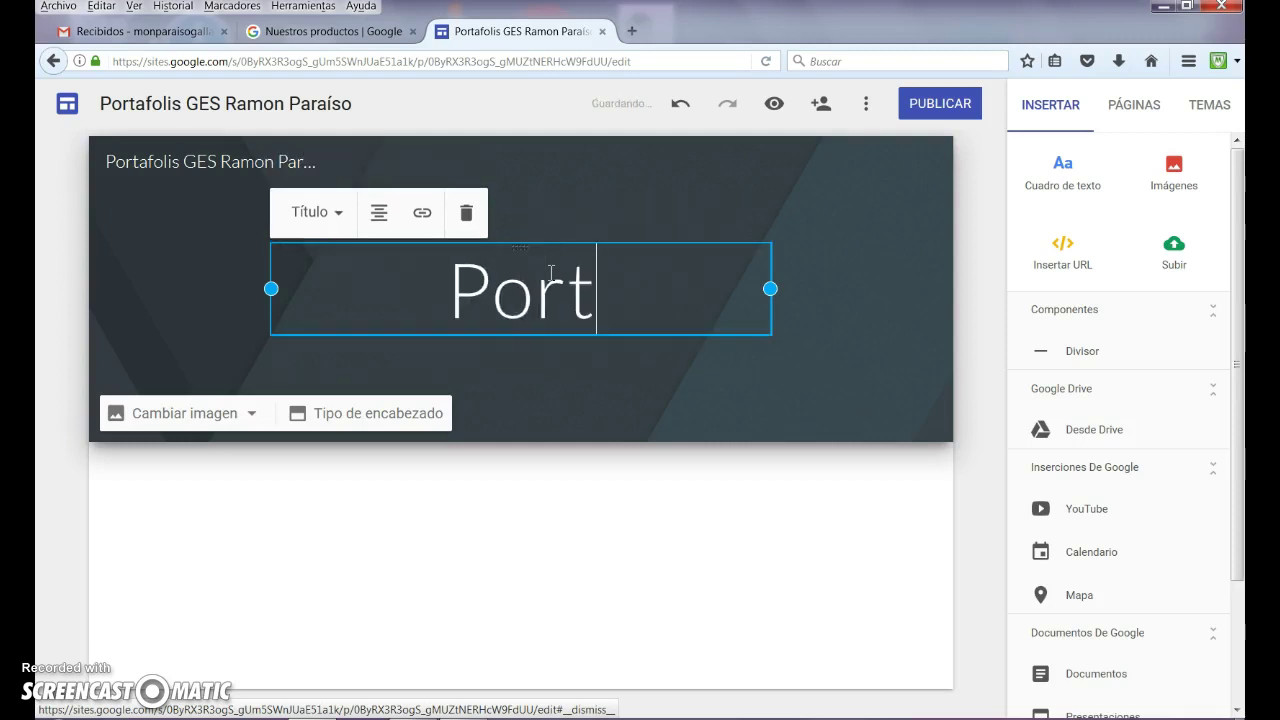
pyautogui.write('afolis GES ')
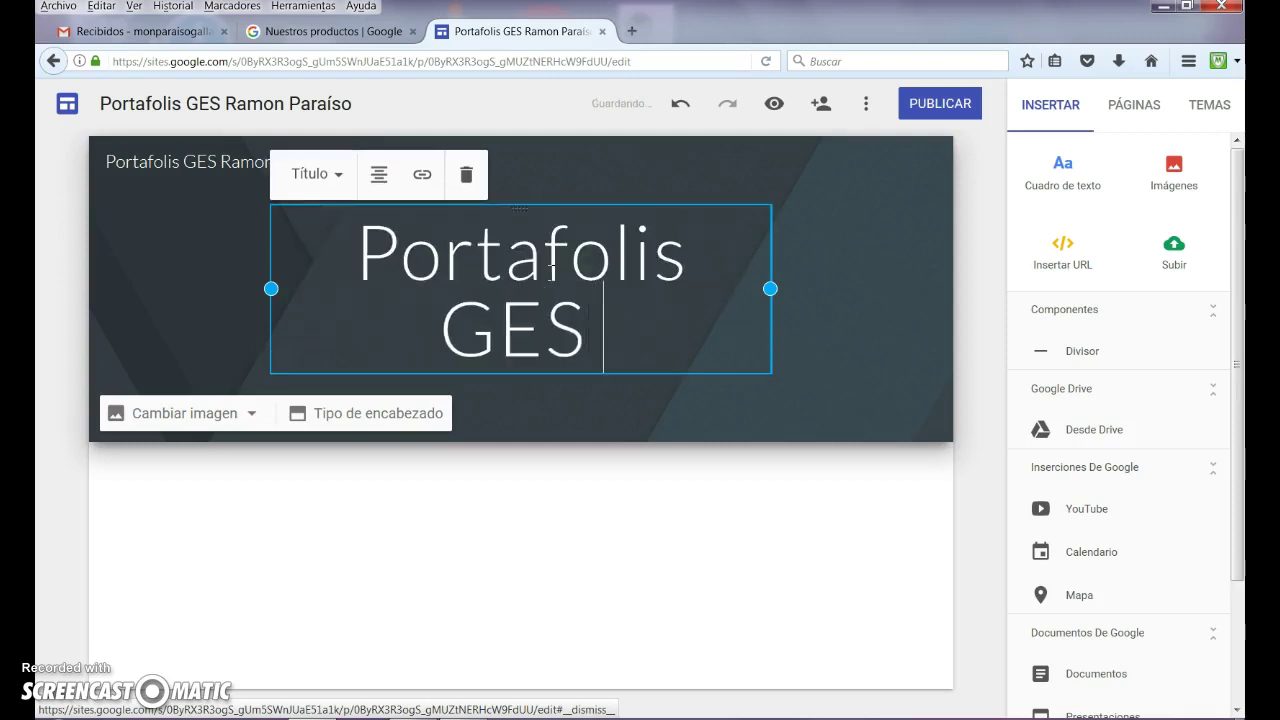
pyautogui.write('Ramon P')
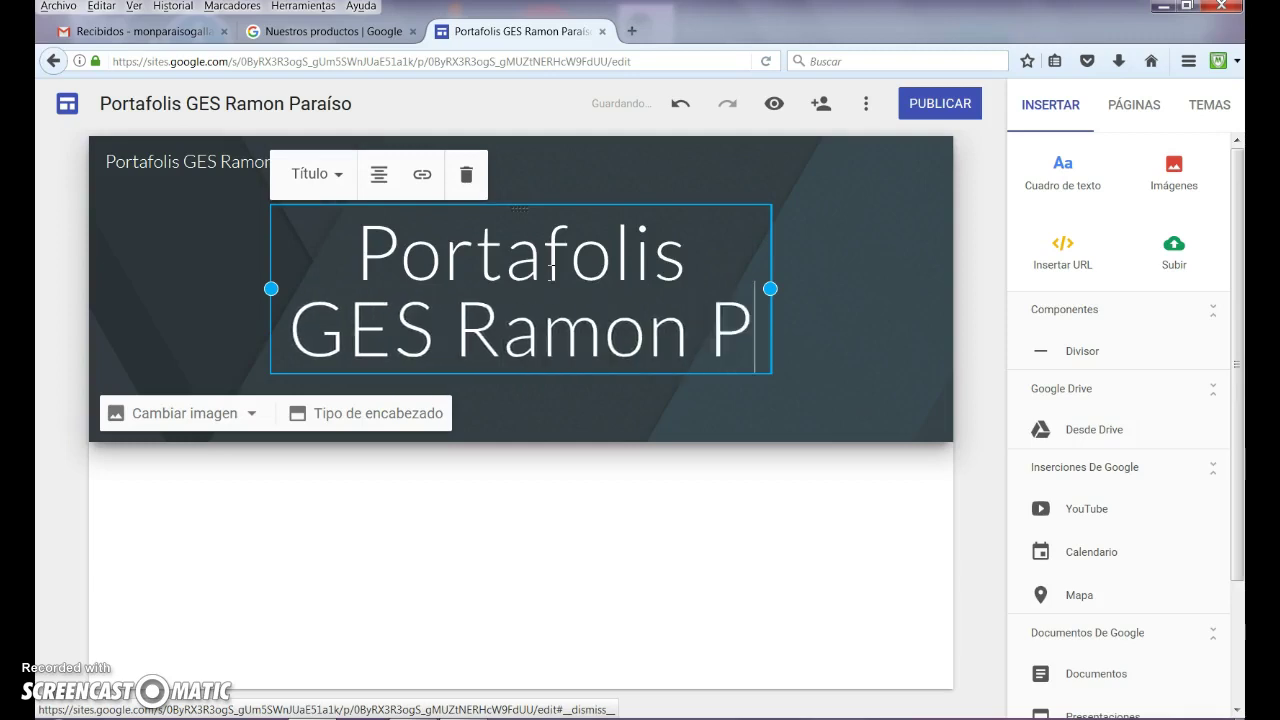
pyautogui.write('araíso')
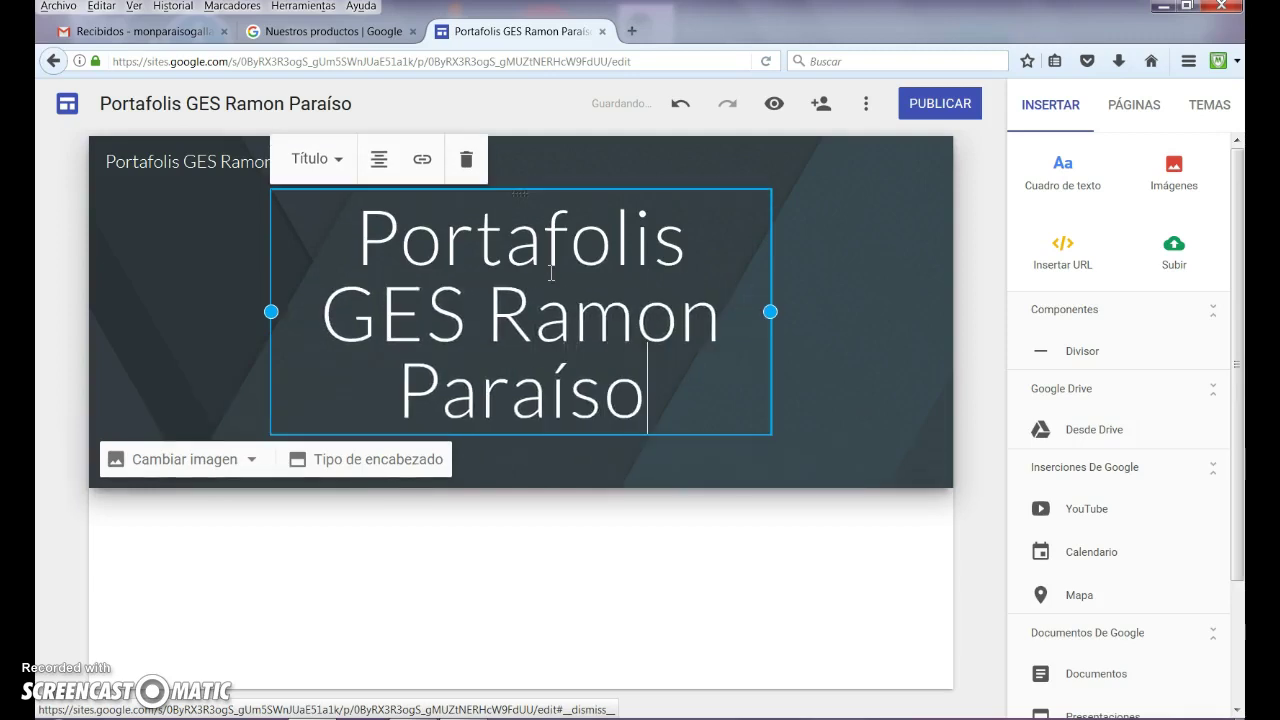
# - Widen the title text box in the header so the title fits on two lines
pyautogui.moveTo(769, 305); pyautogui.dragTo(826, 307)
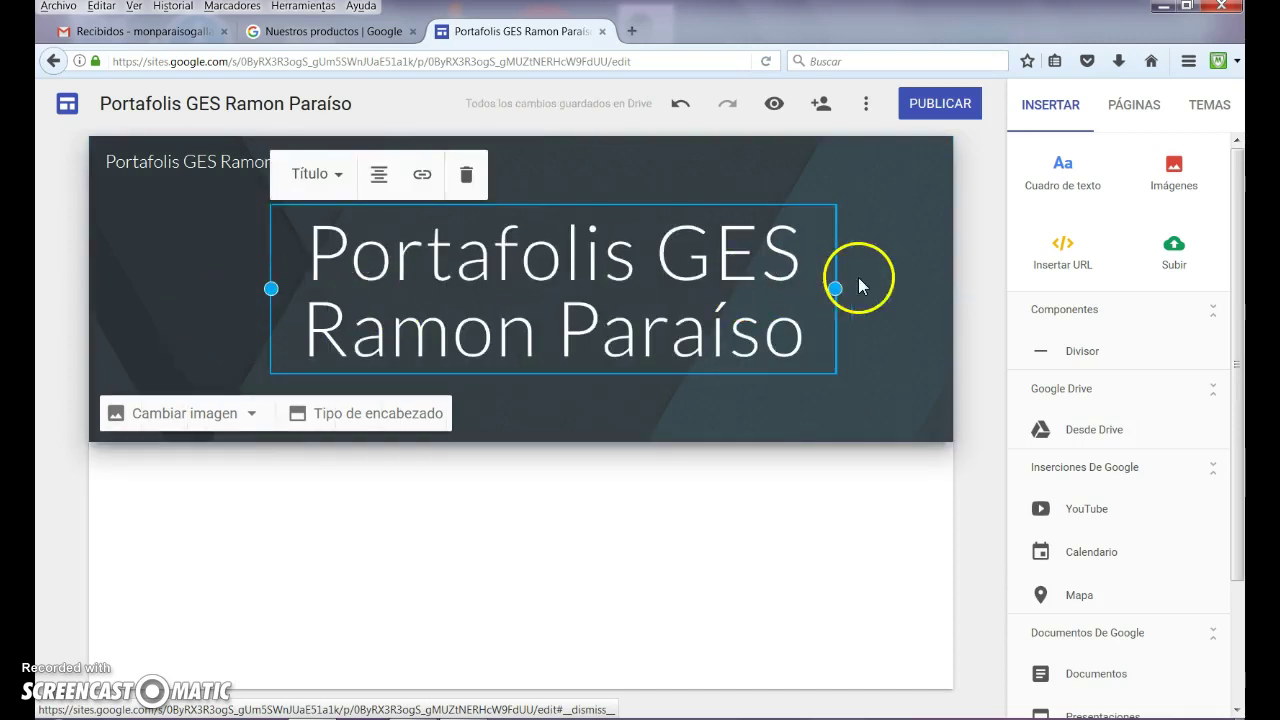
pyautogui.click(889, 275)
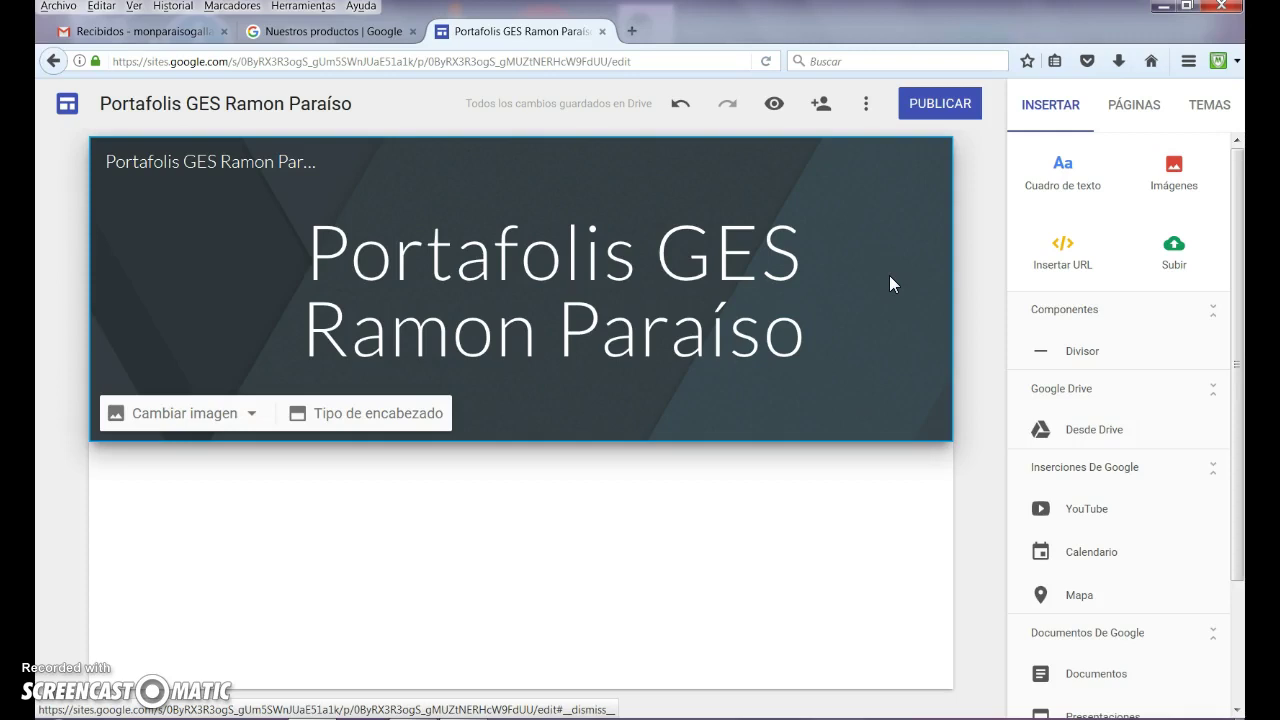
pyautogui.click(709, 265)
# - Add a new page named "Presentació" to the site
pyautogui.click(1138, 118)
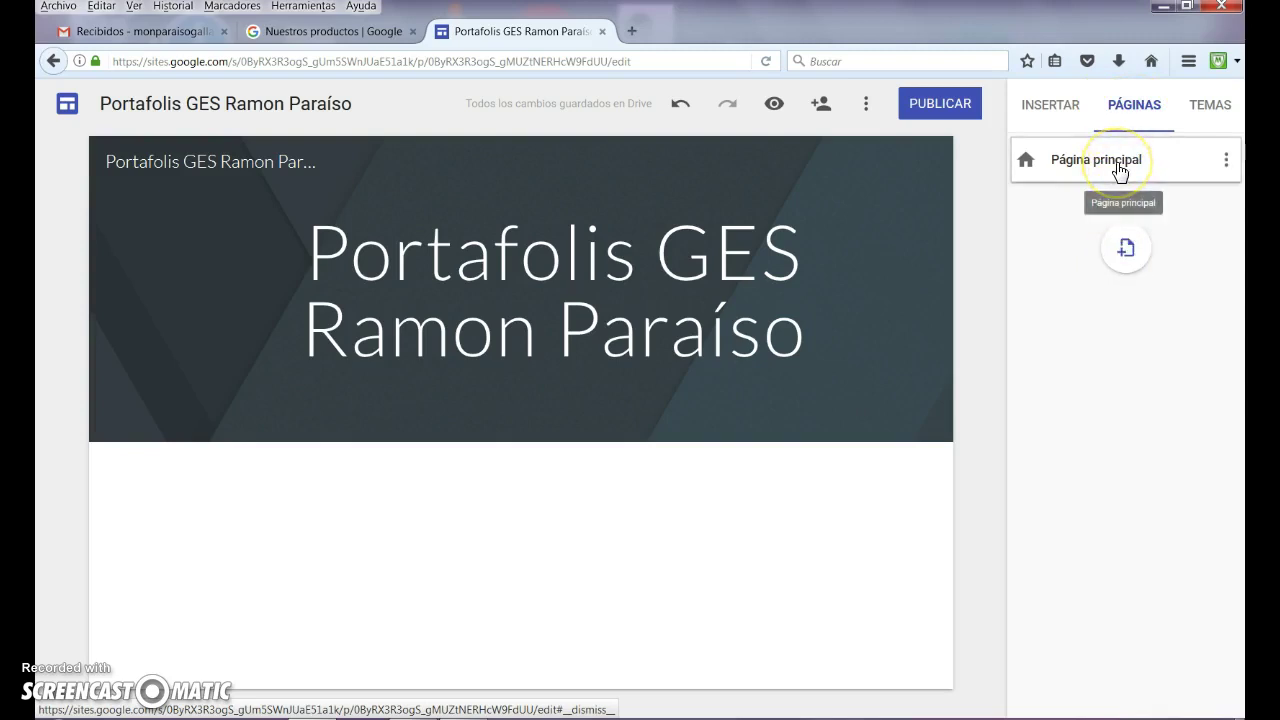
pyautogui.click(1125, 250)
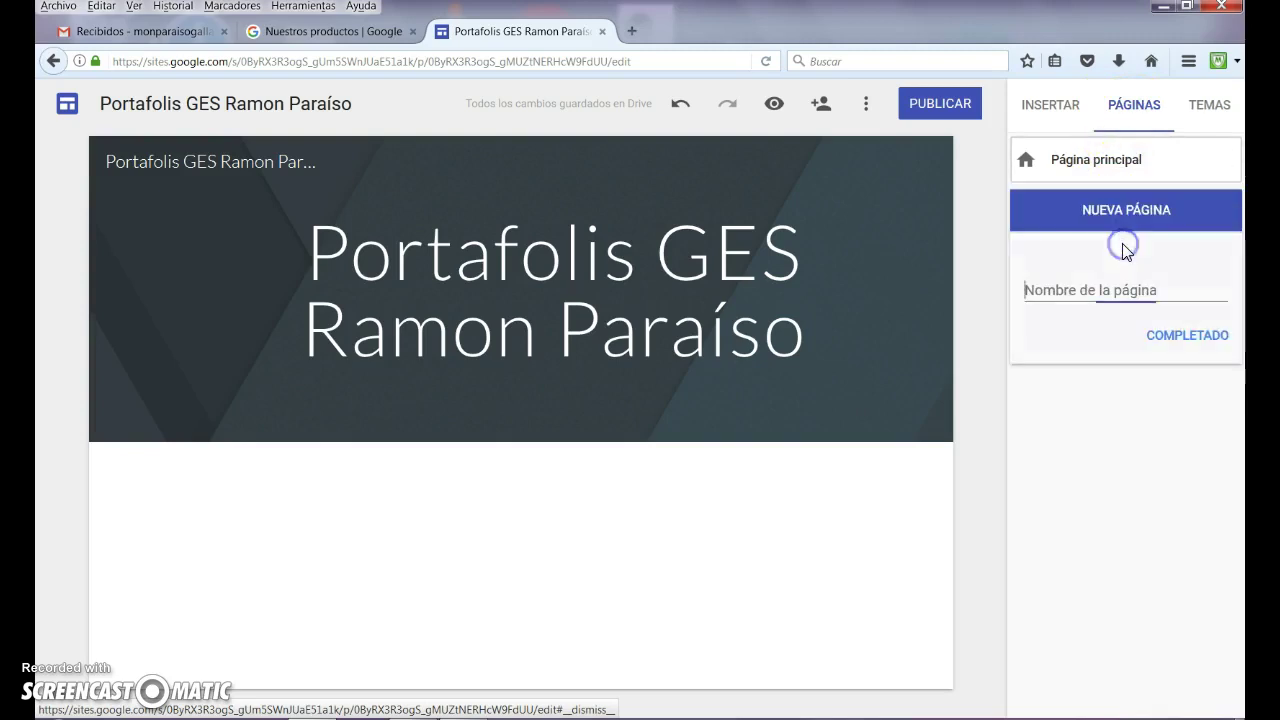
pyautogui.click(1064, 291)
pyautogui.write('Pr')
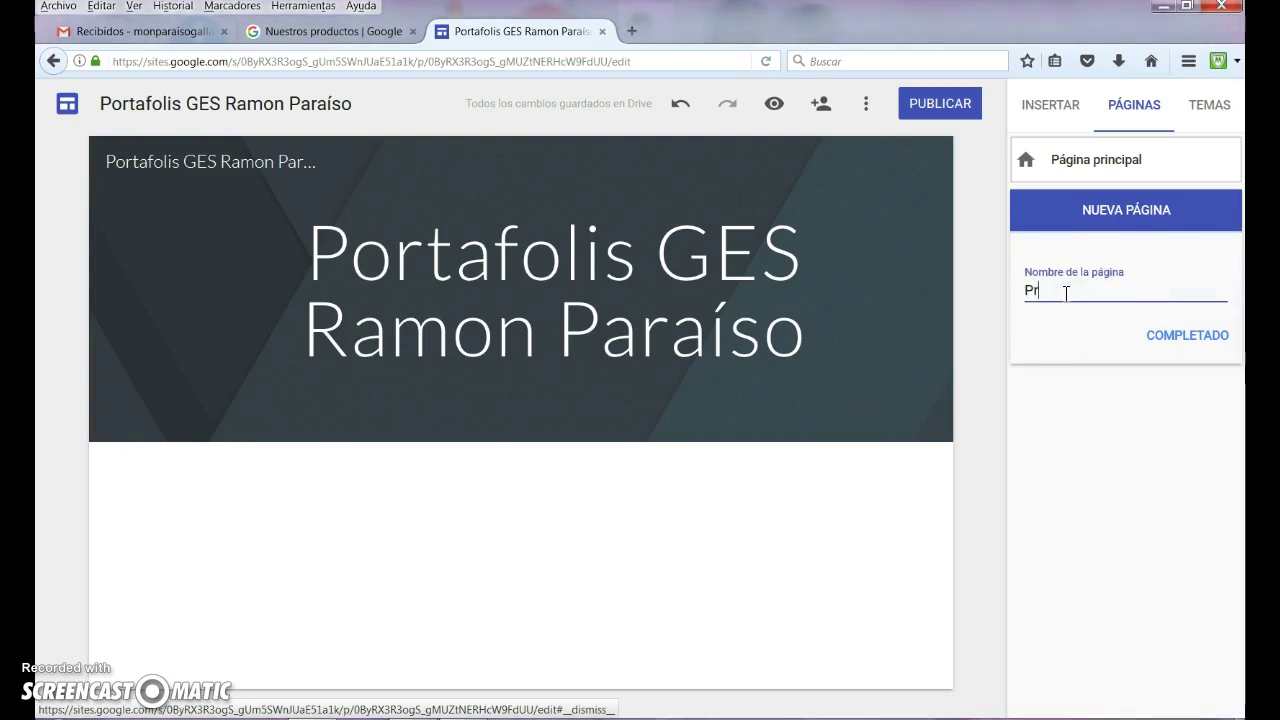
pyautogui.write('esentació')
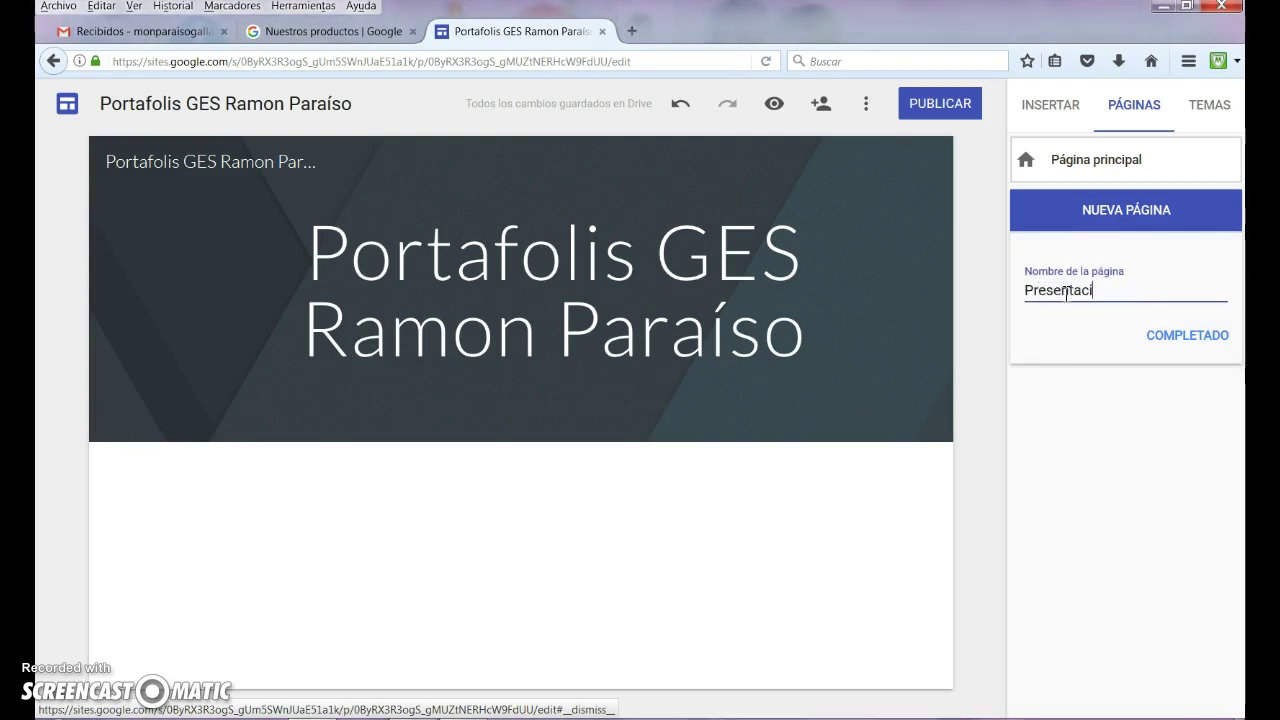
pyautogui.click(1163, 341)
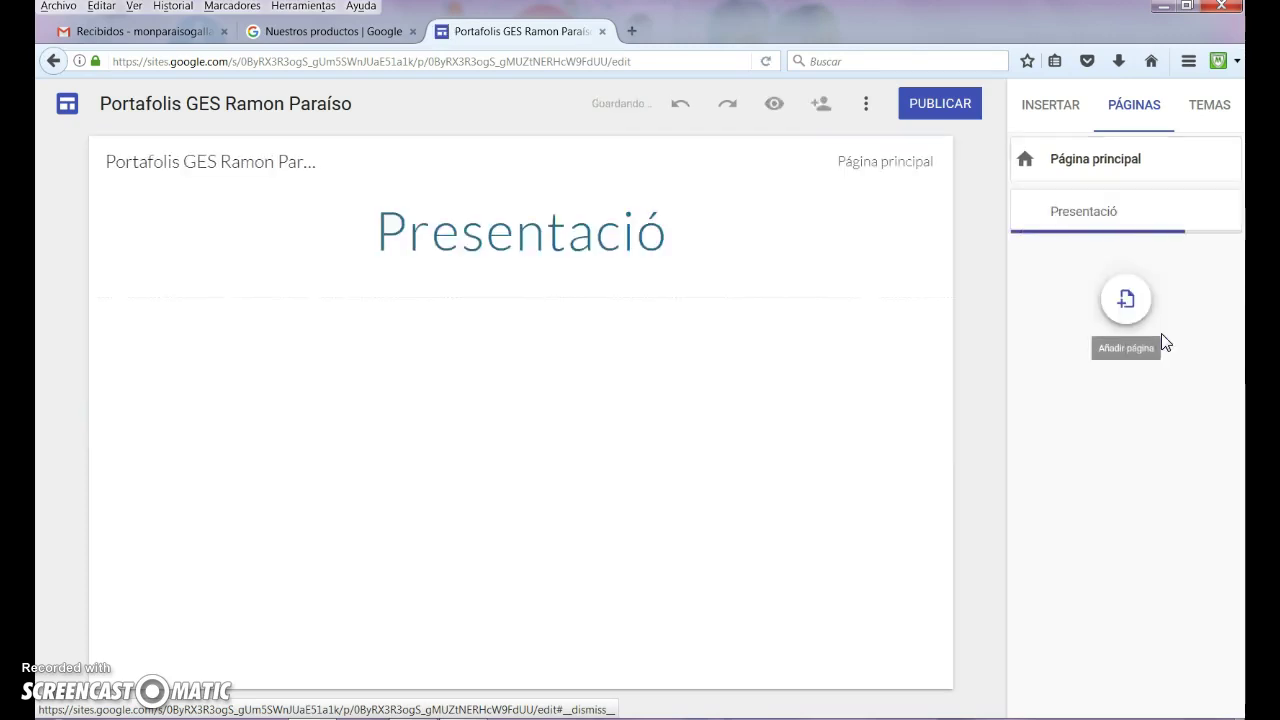
# - View the main page with its navigation links, then return to the Presentació page
pyautogui.click(1138, 170)
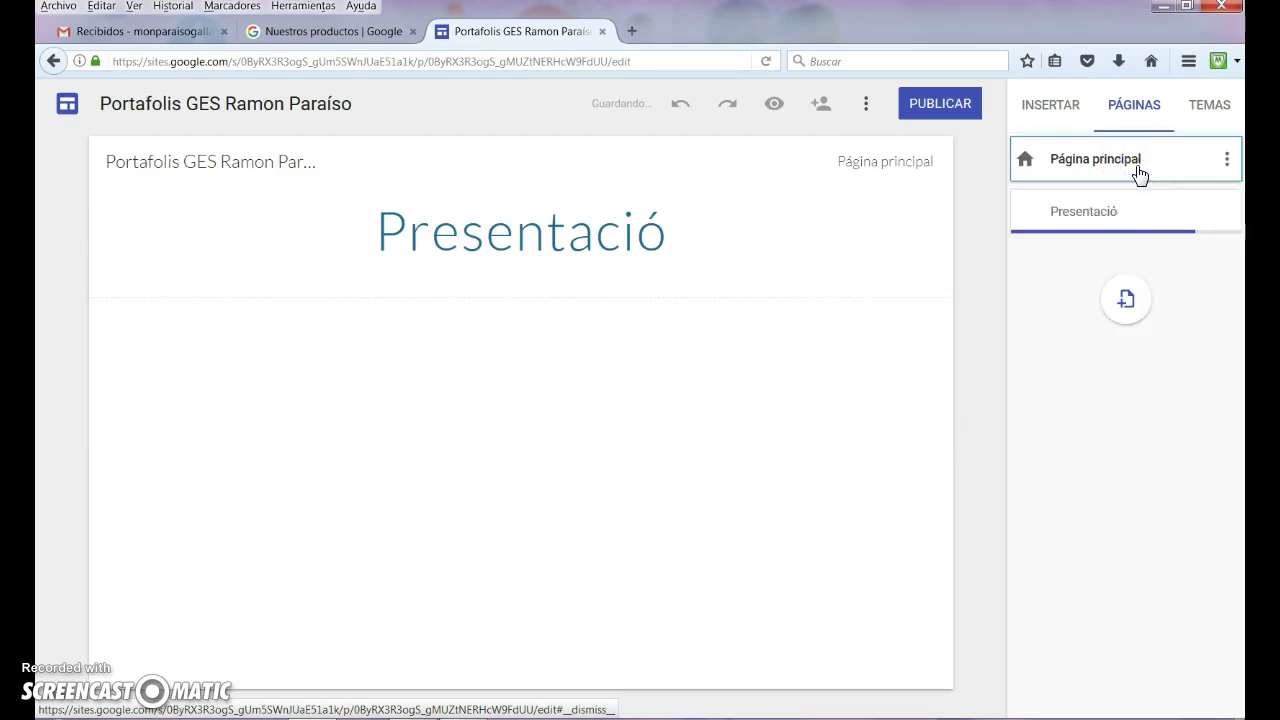
pyautogui.click(1138, 172)
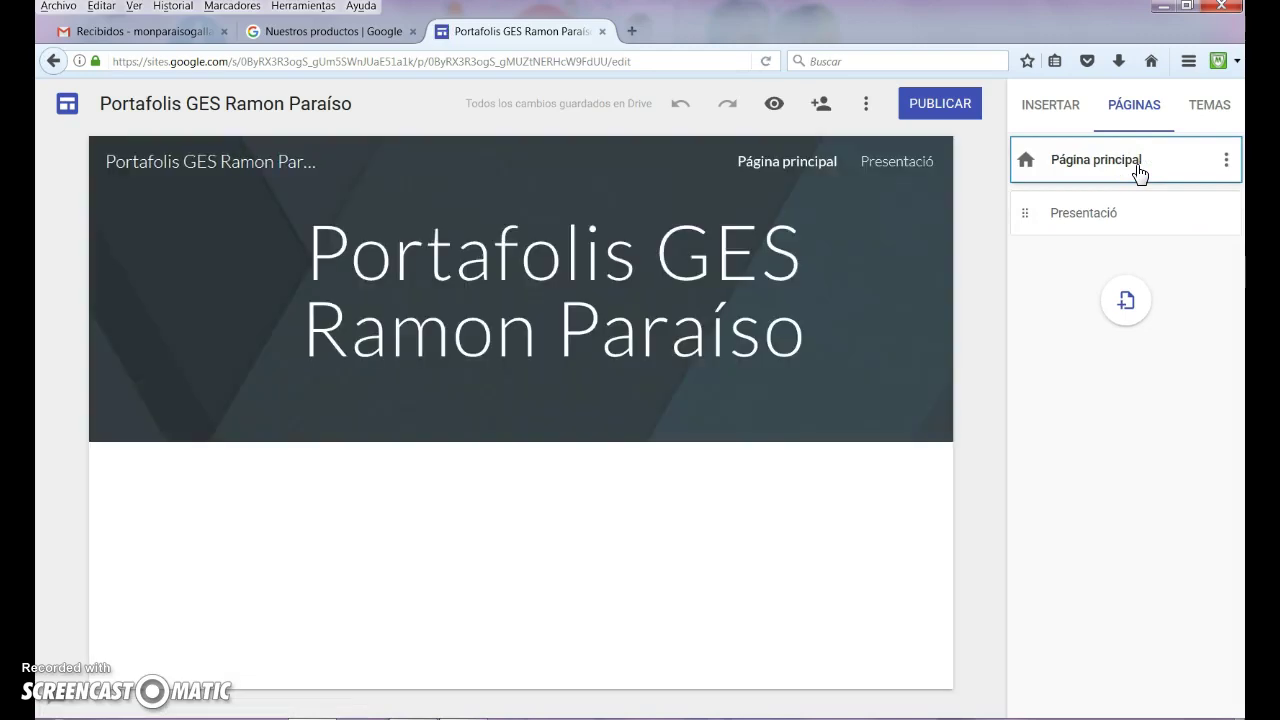
pyautogui.click(611, 290)
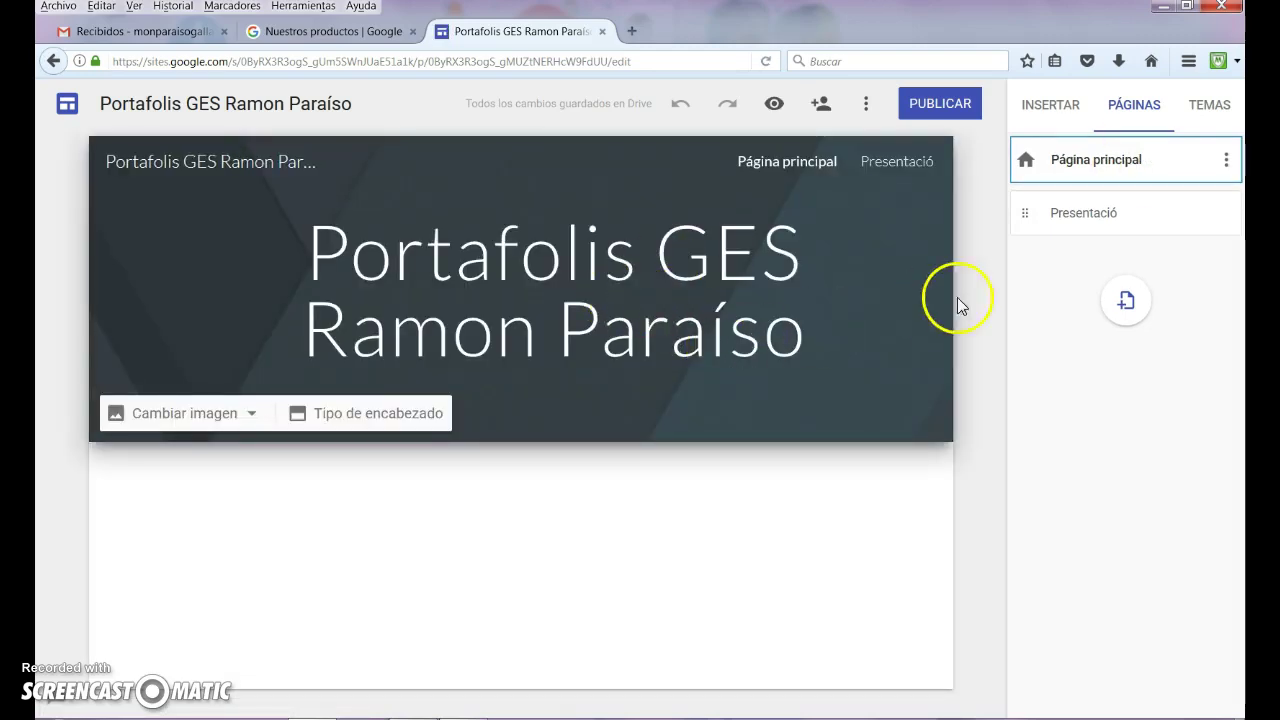
pyautogui.click(1078, 222)
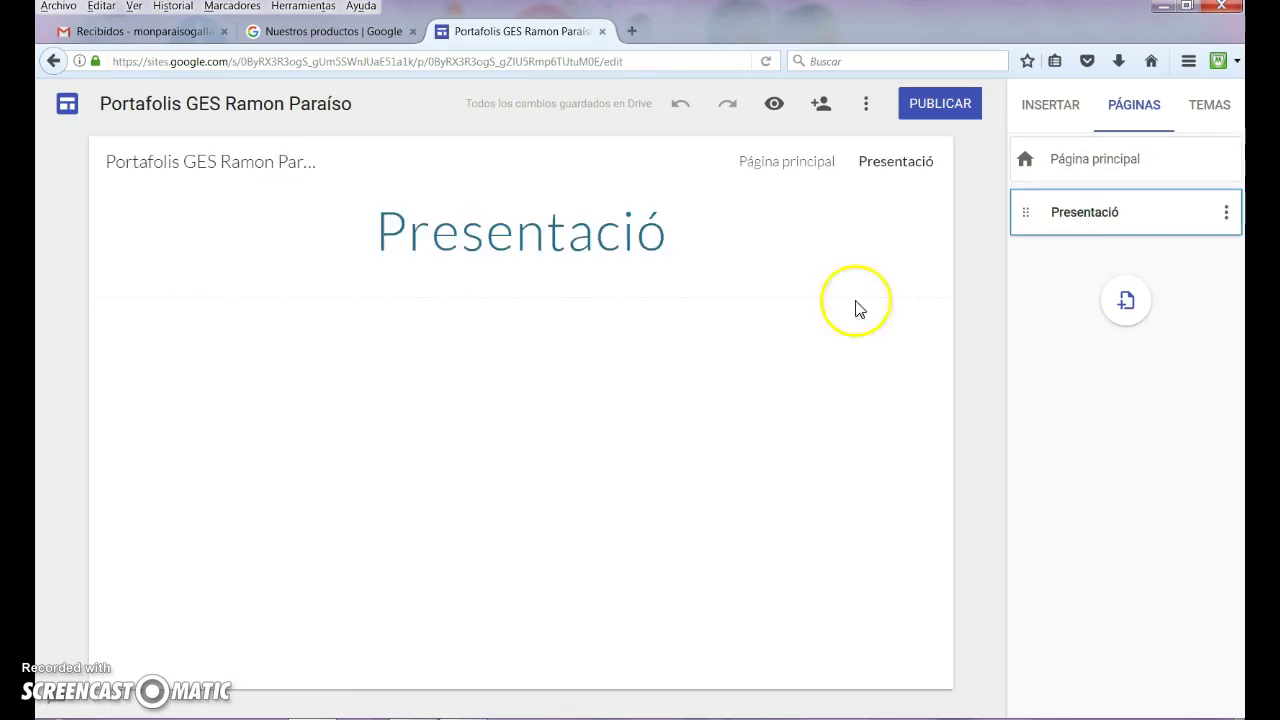
# - Add a text box to the Presentació page reading "Hola! Sóc en", the owner's full name, and "i seré el vostre tutor al curs de GES II."
pyautogui.click(545, 365)
pyautogui.click(478, 404)
pyautogui.doubleClick(478, 404)
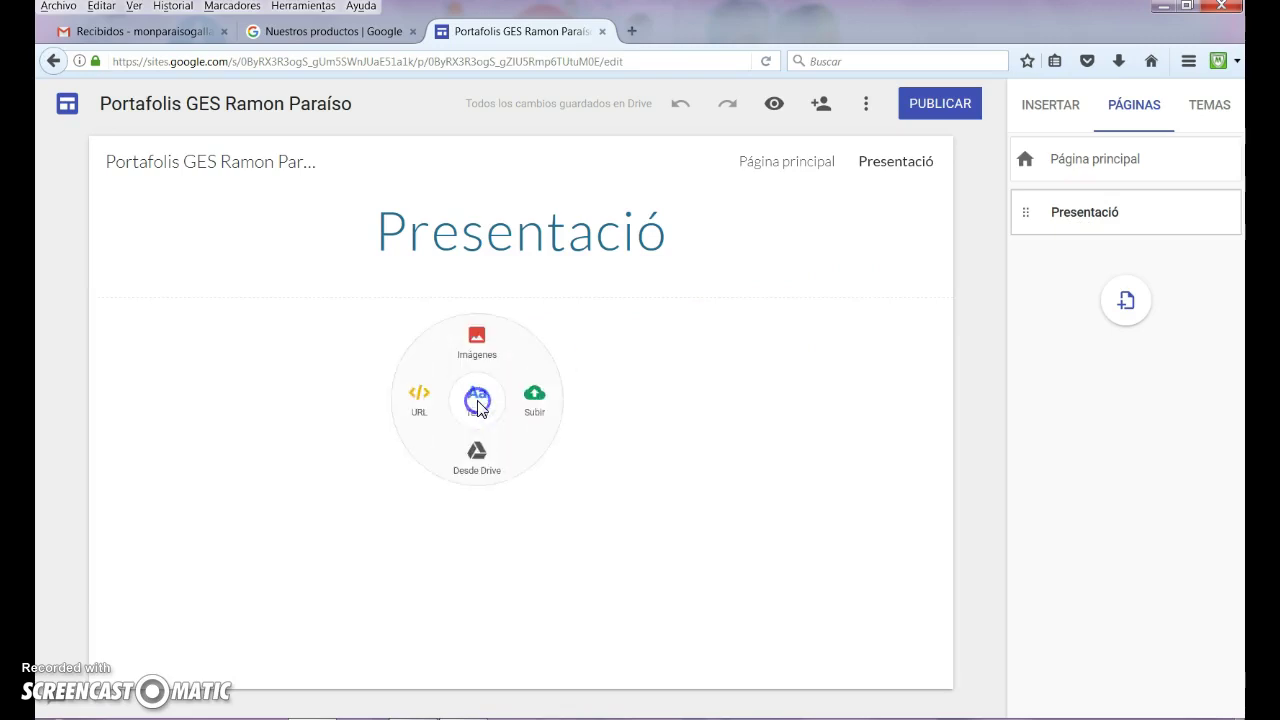
pyautogui.click(478, 404)
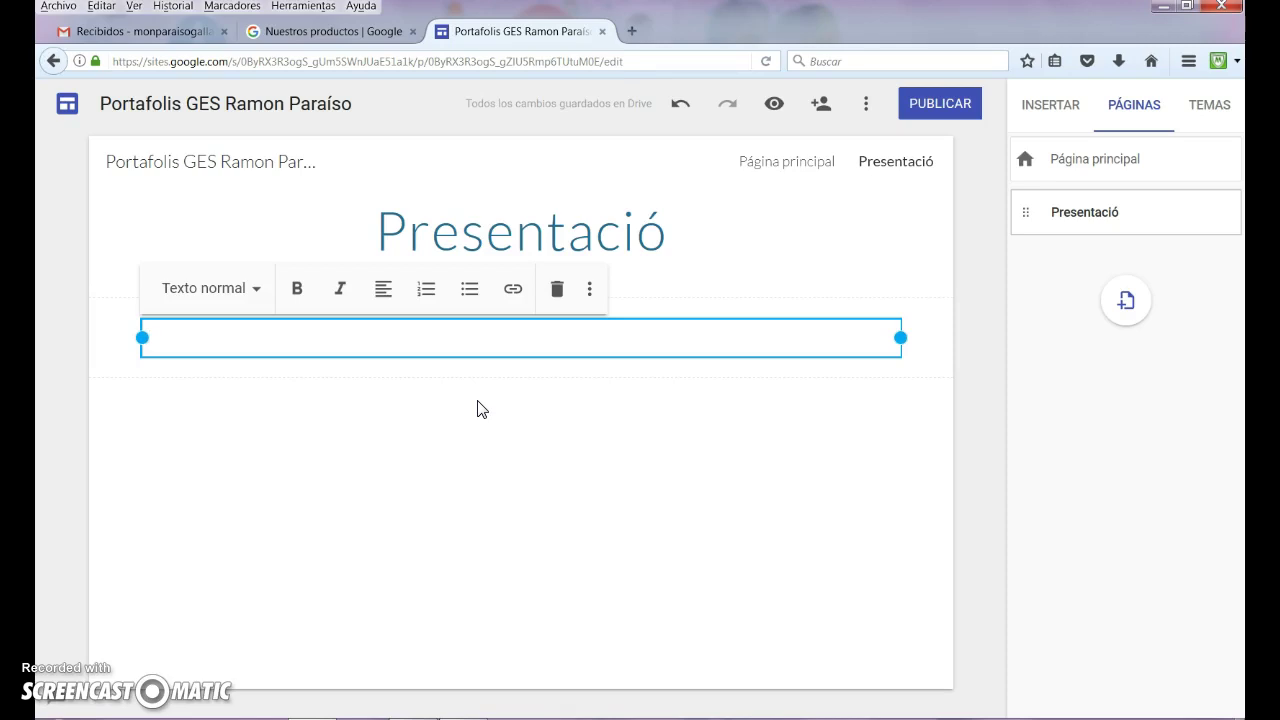
pyautogui.write('Hola! Sóc en Ramon Paraíso ')
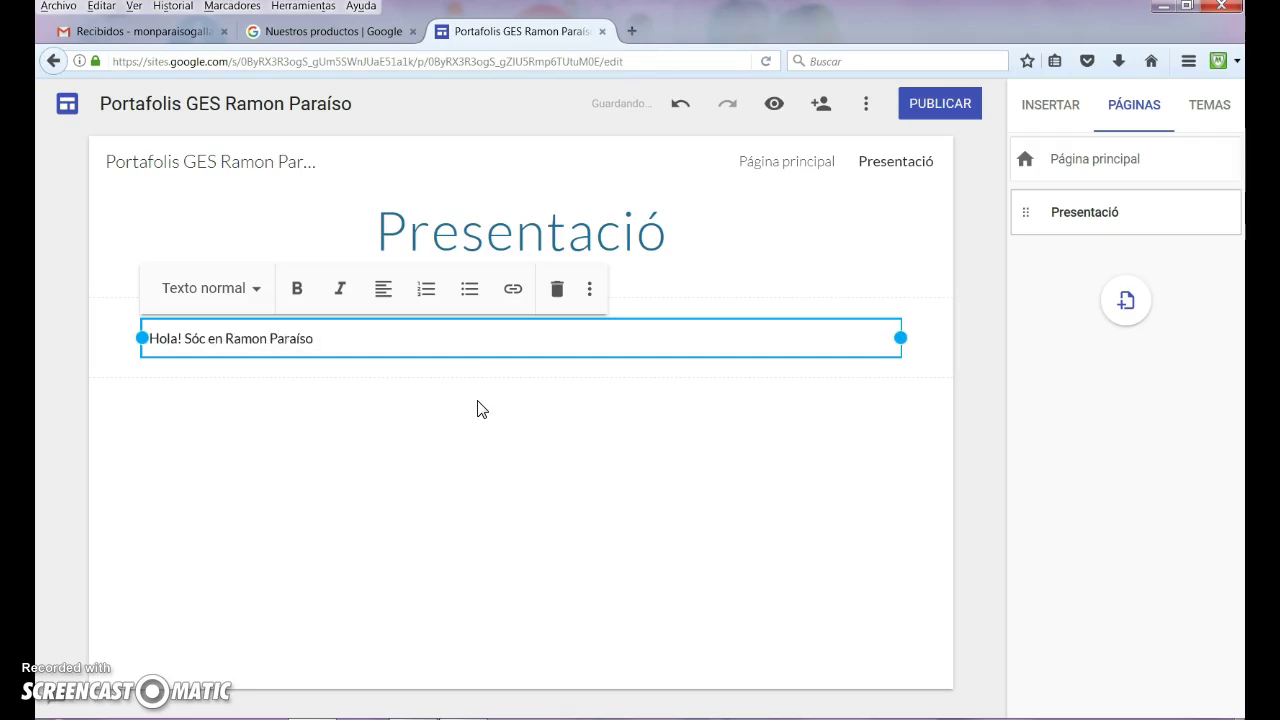
pyautogui.write('i seré el vostre tutor al curs de GES II.')
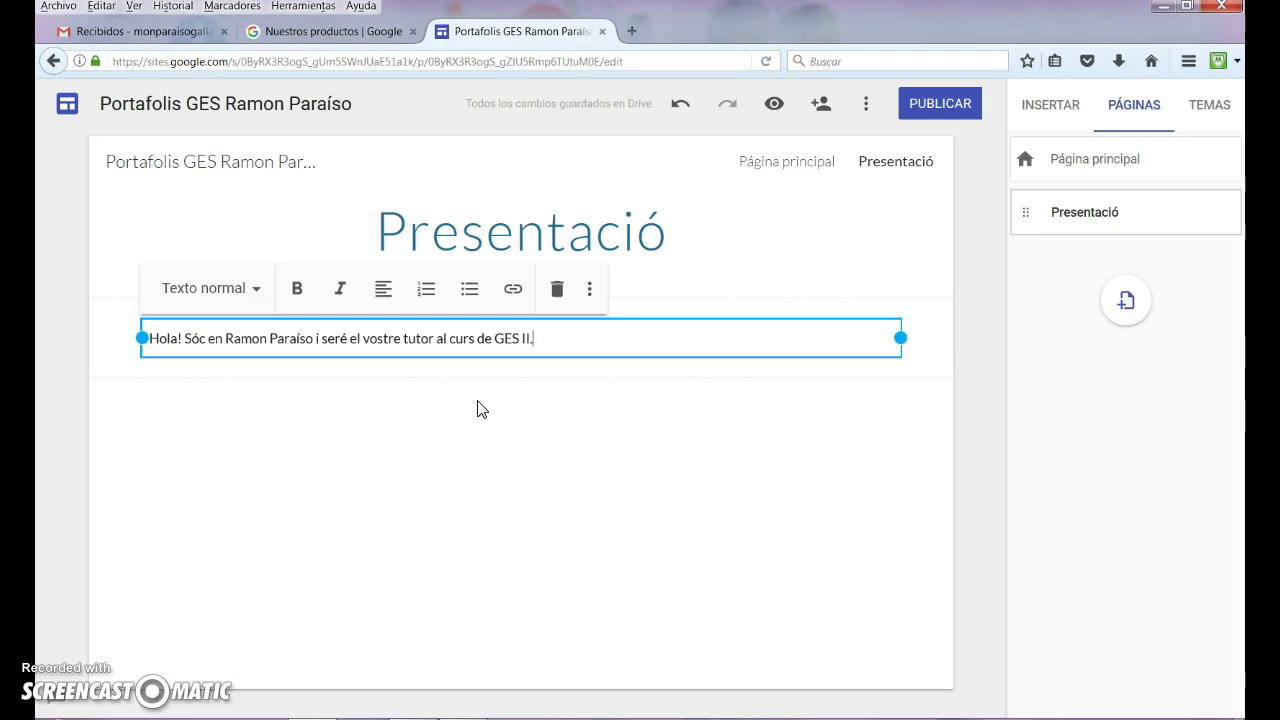
pyautogui.click(481, 405)
pyautogui.click(614, 418)
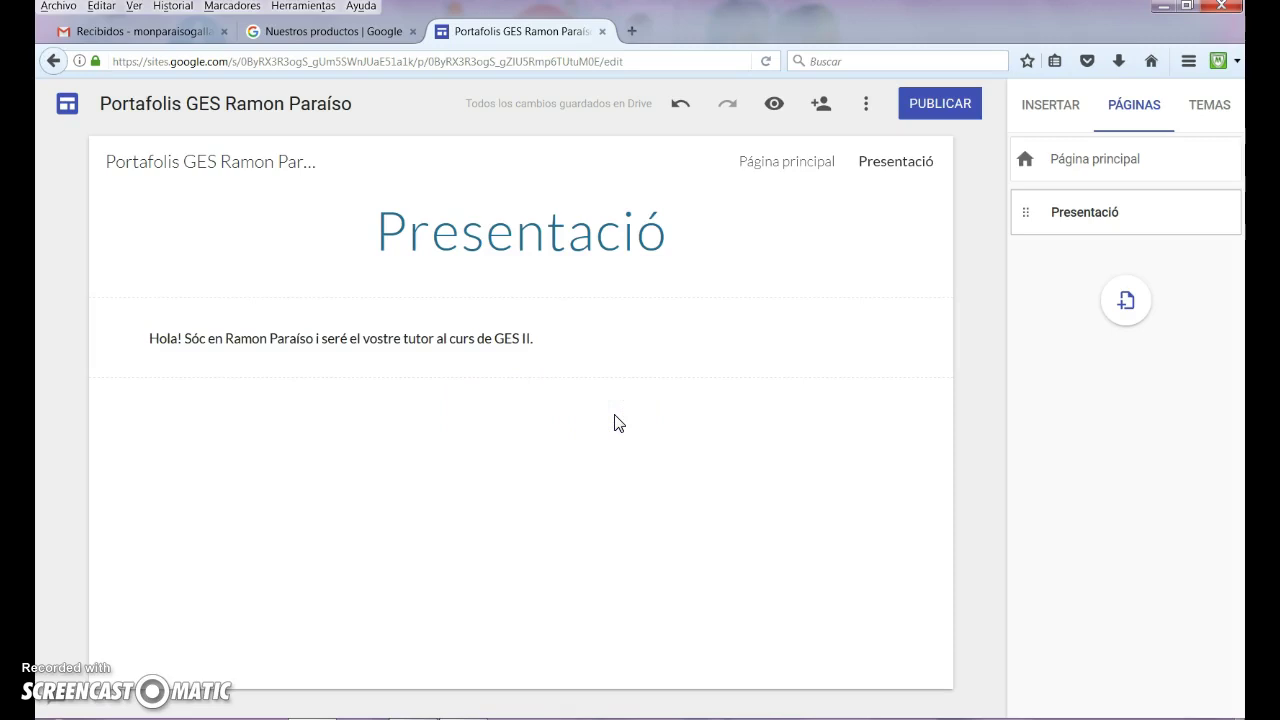
pyautogui.click(529, 458)
pyautogui.doubleClick(531, 459)
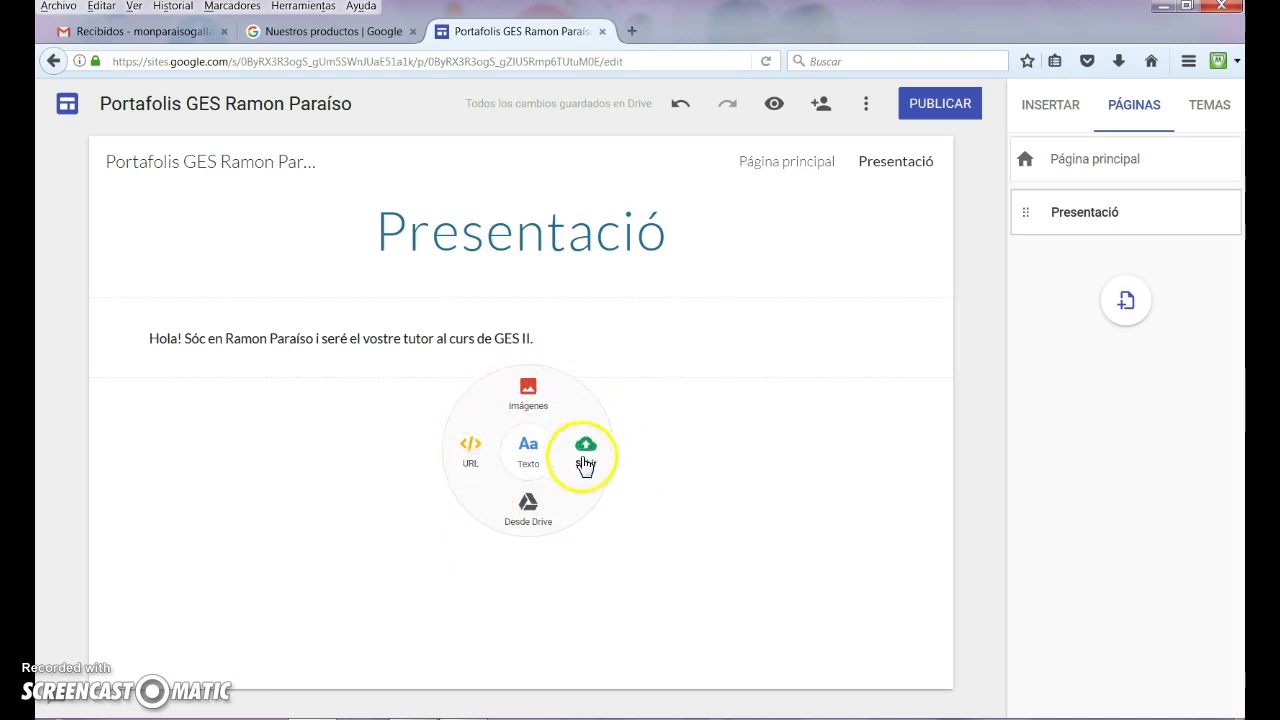
pyautogui.click(468, 452)
pyautogui.click(533, 396)
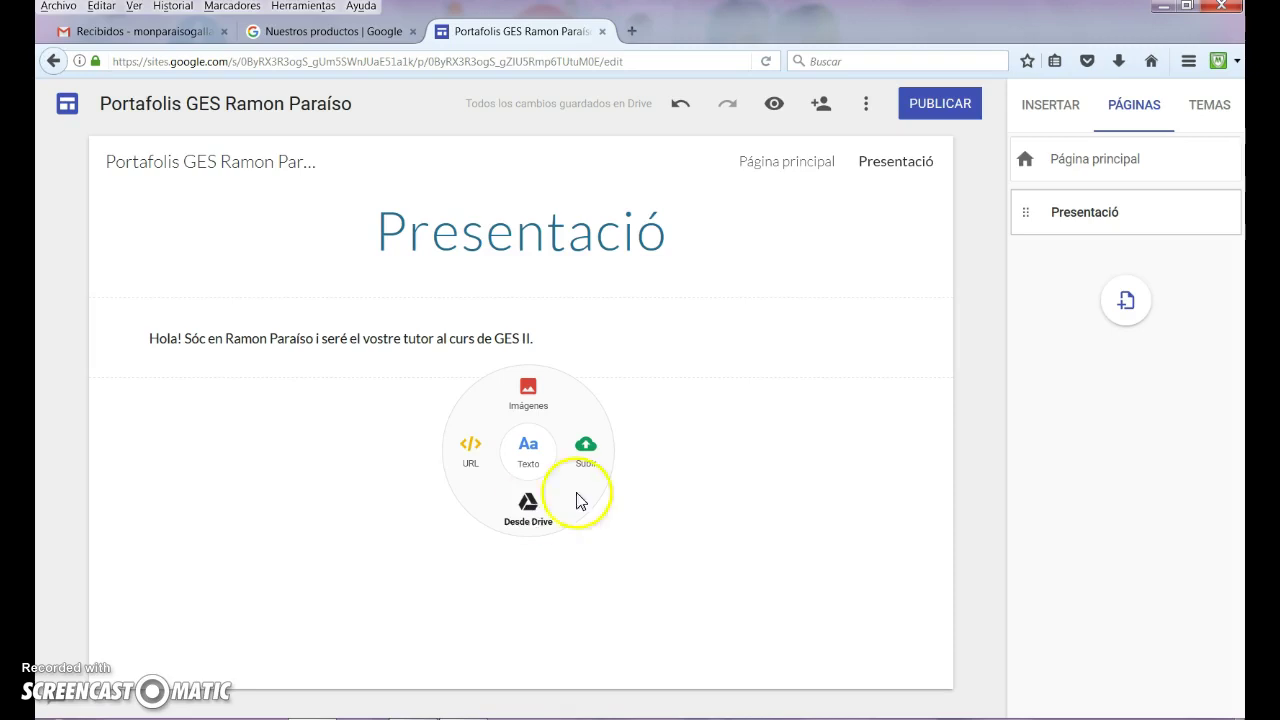
pyautogui.click(738, 504)
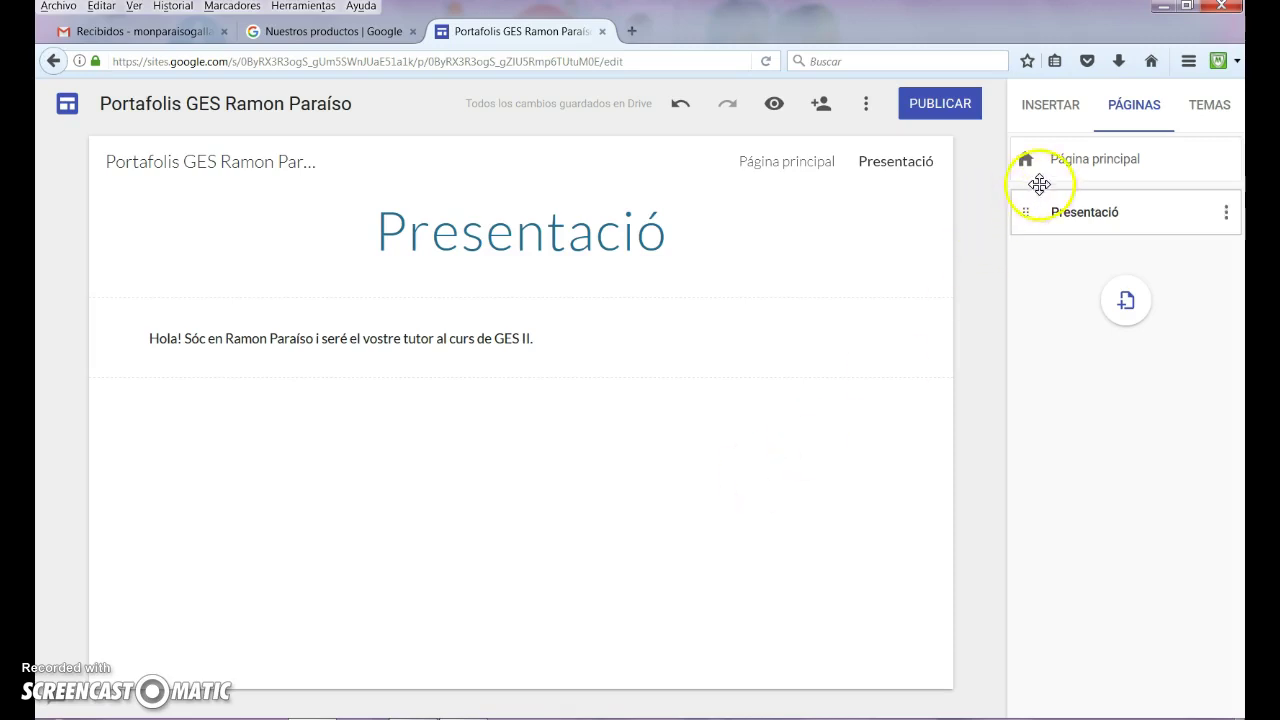
pyautogui.moveTo(1069, 192); pyautogui.dragTo(1075, 215)
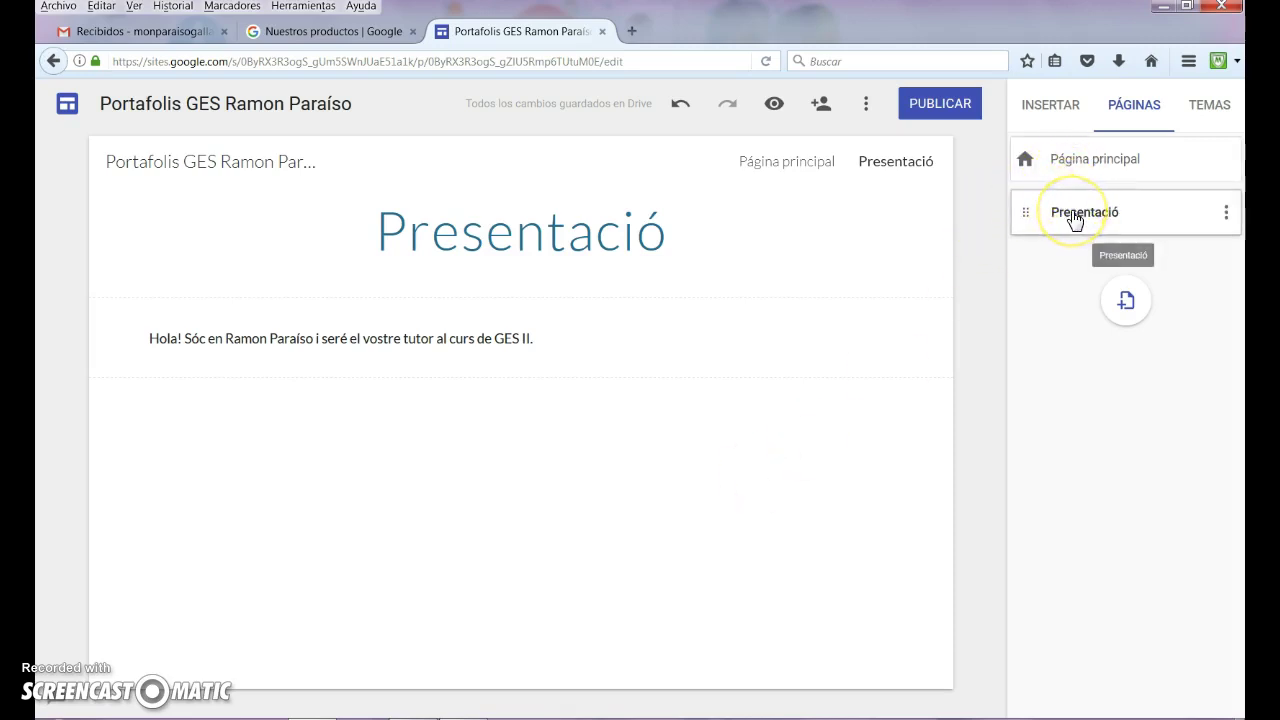
# - Add a new page named "Ciències Socials I" to the site
pyautogui.click(1126, 303)
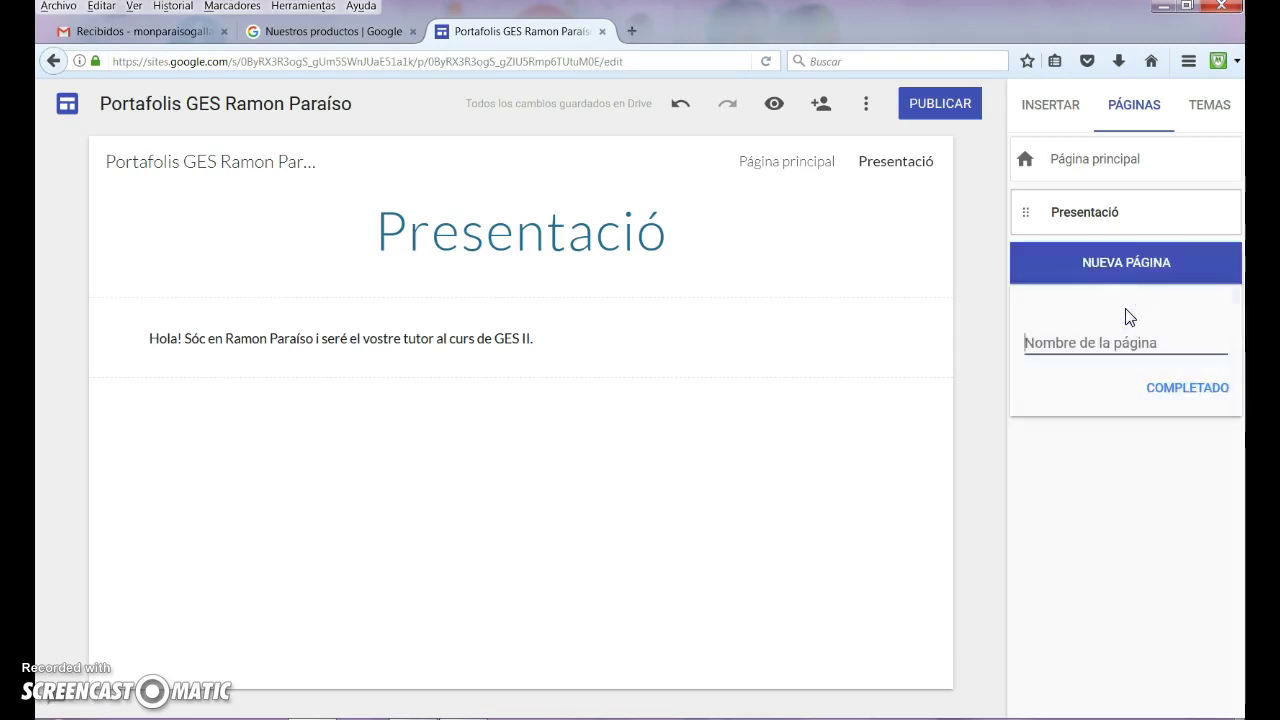
pyautogui.click(1089, 337)
pyautogui.write('C')
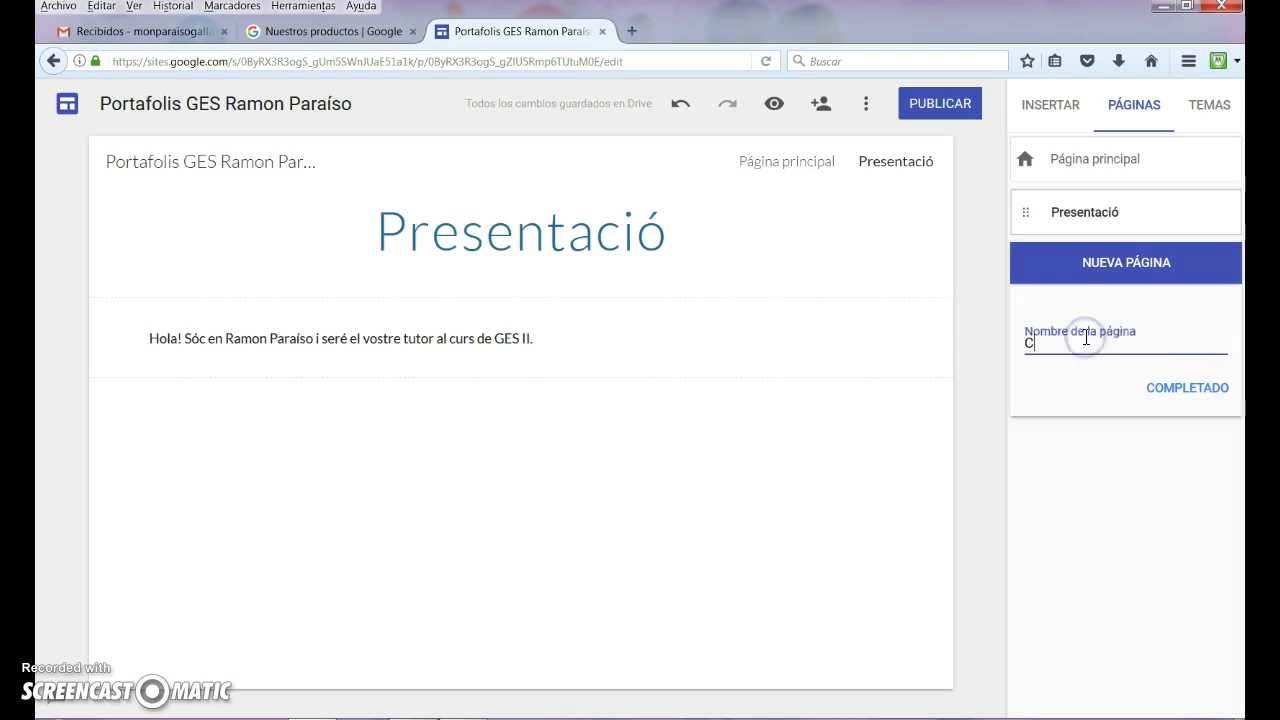
pyautogui.write('iè')
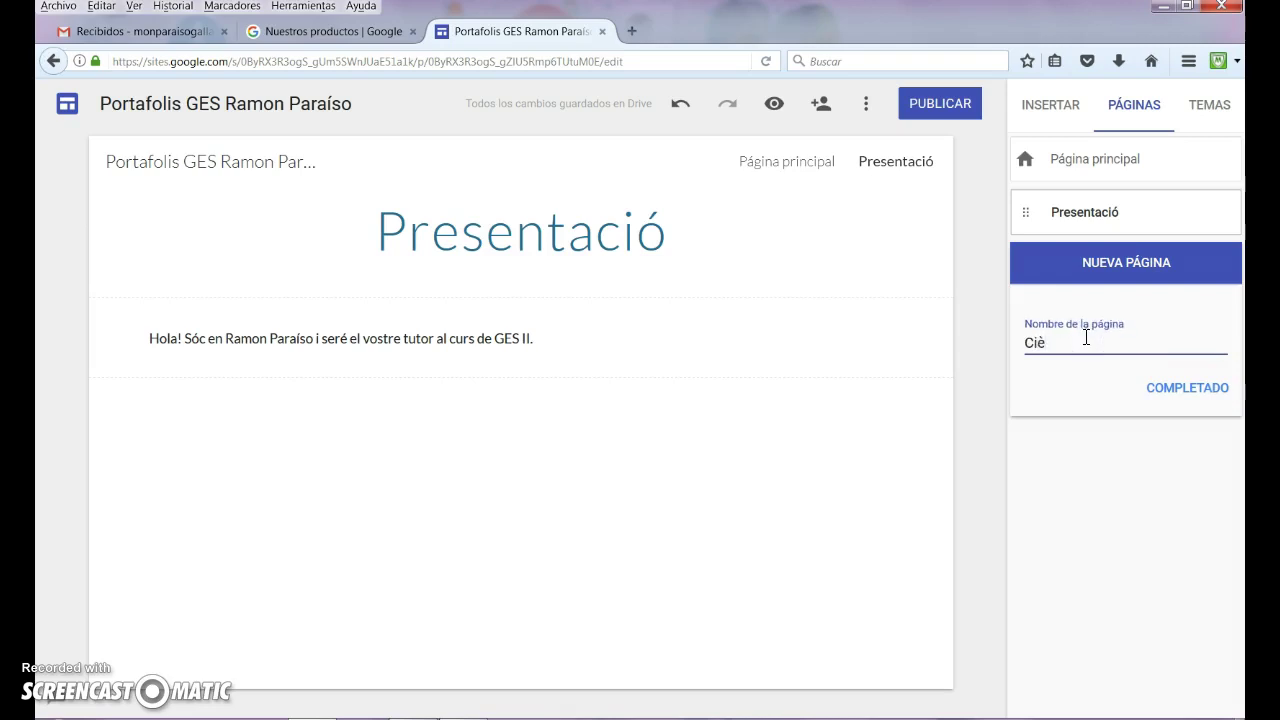
pyautogui.write('ncies Socials I')
pyautogui.click(1155, 390)
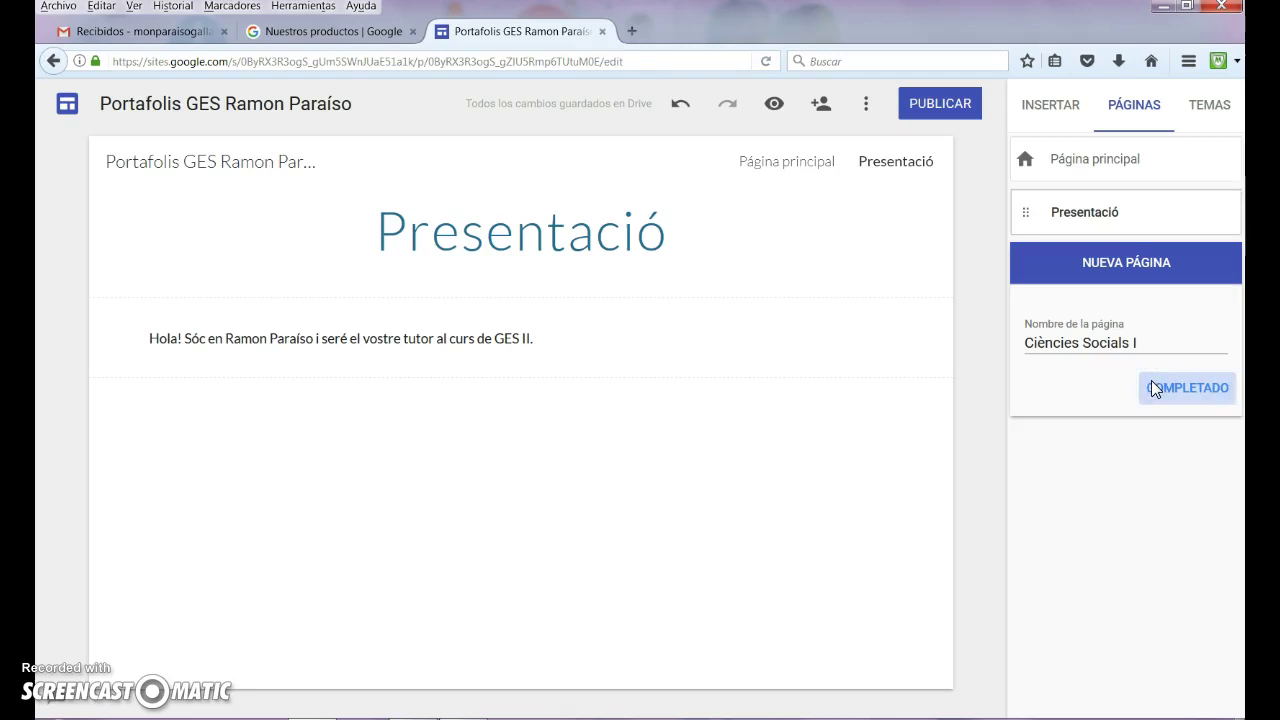
pyautogui.click(557, 427)
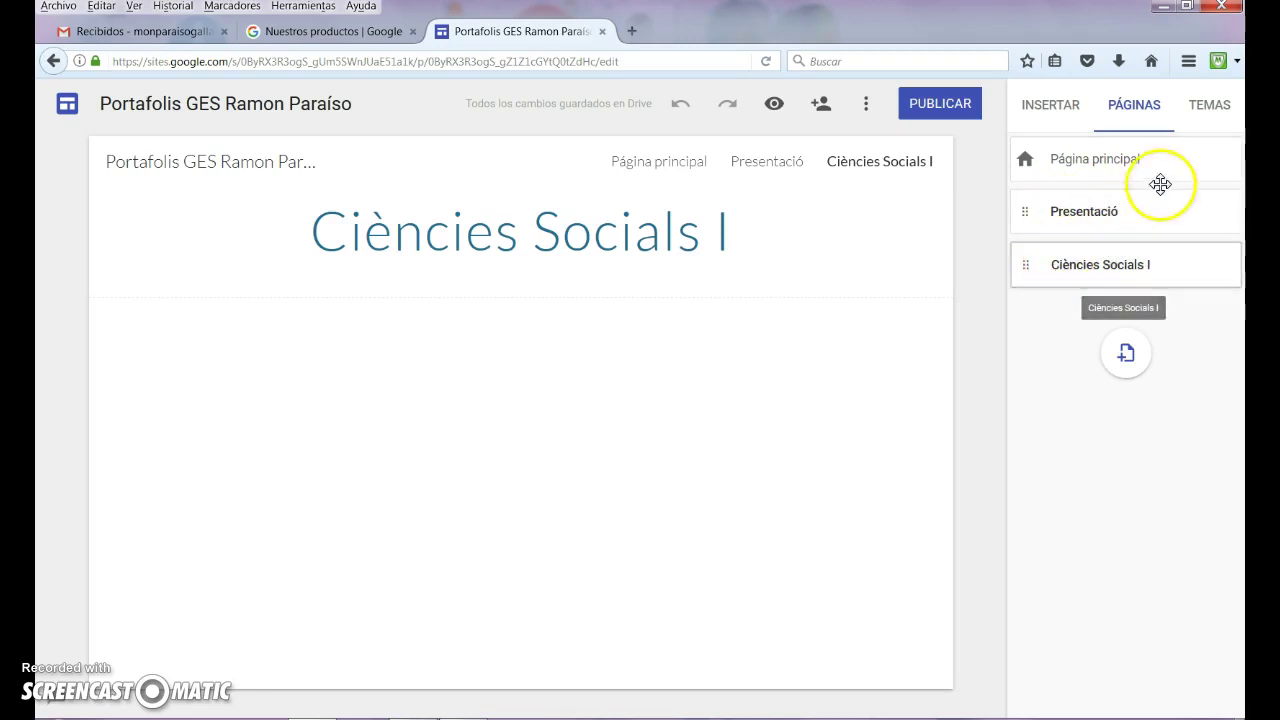
# - Apply the Diplomático theme to the site
pyautogui.click(1206, 110)
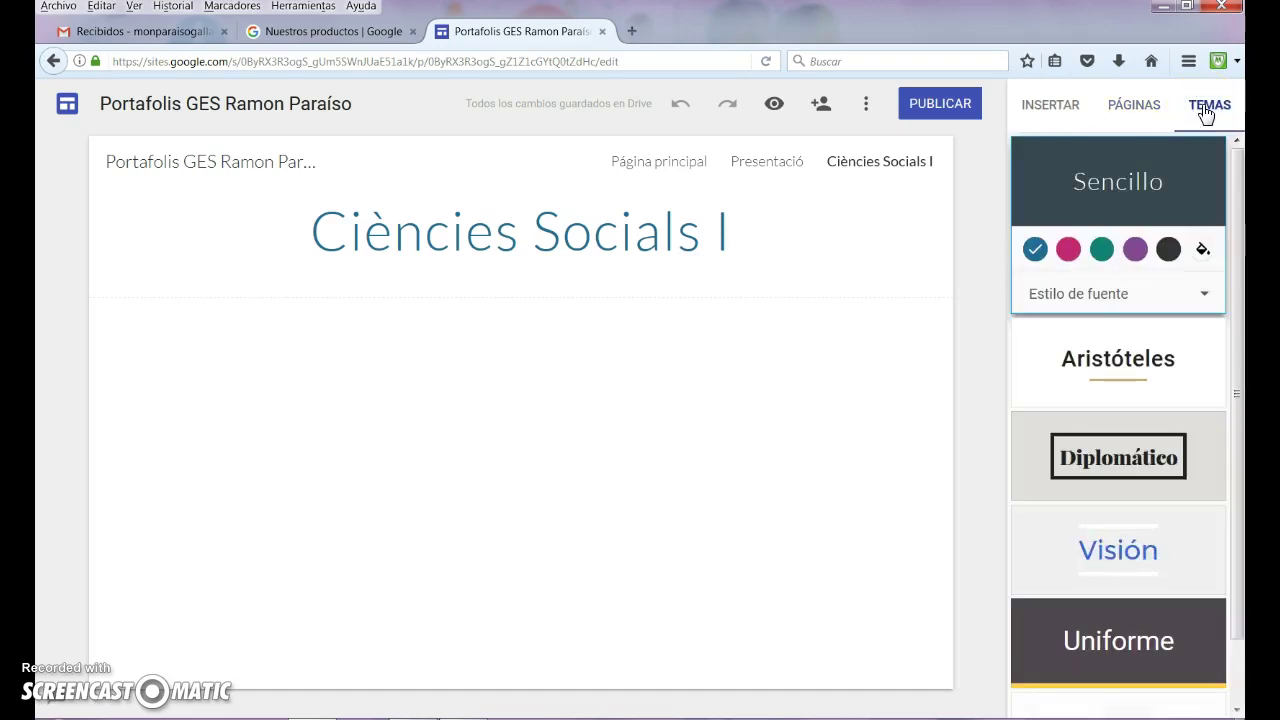
pyautogui.click(1240, 203)
pyautogui.moveTo(1240, 203); pyautogui.dragTo(1233, 372)
pyautogui.click(1154, 380)
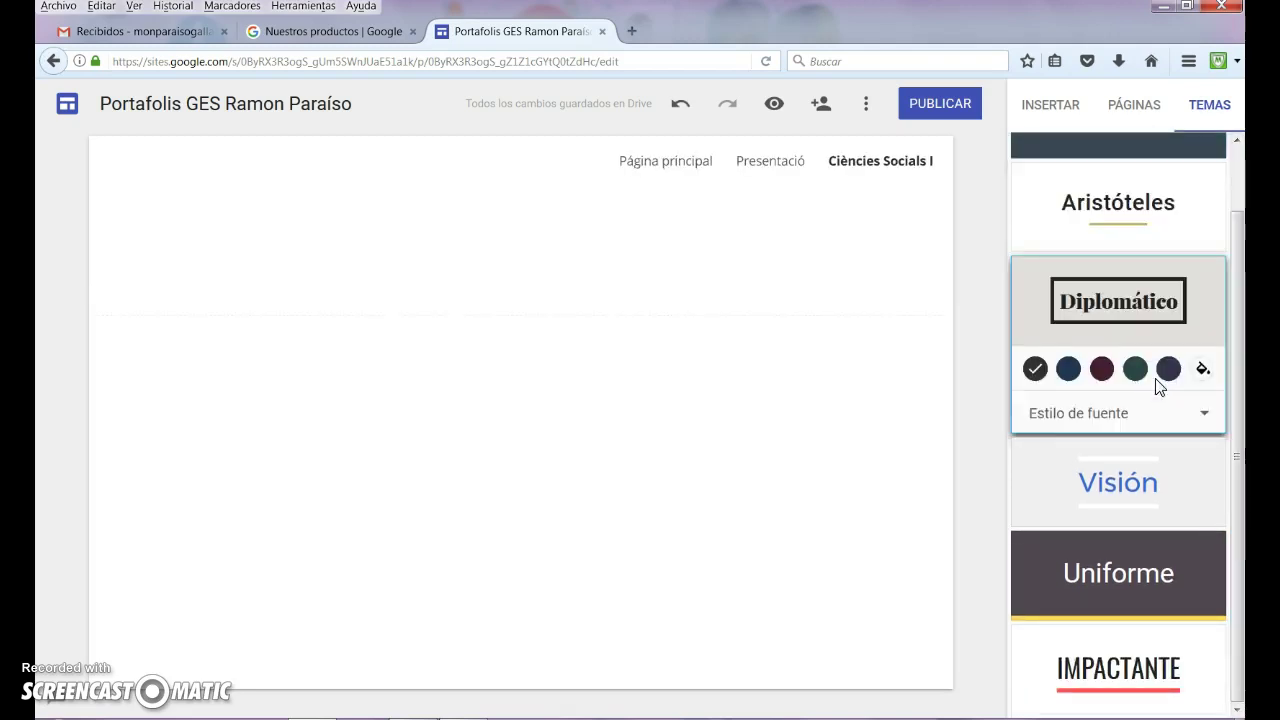
pyautogui.click(1157, 383)
pyautogui.click(1093, 297)
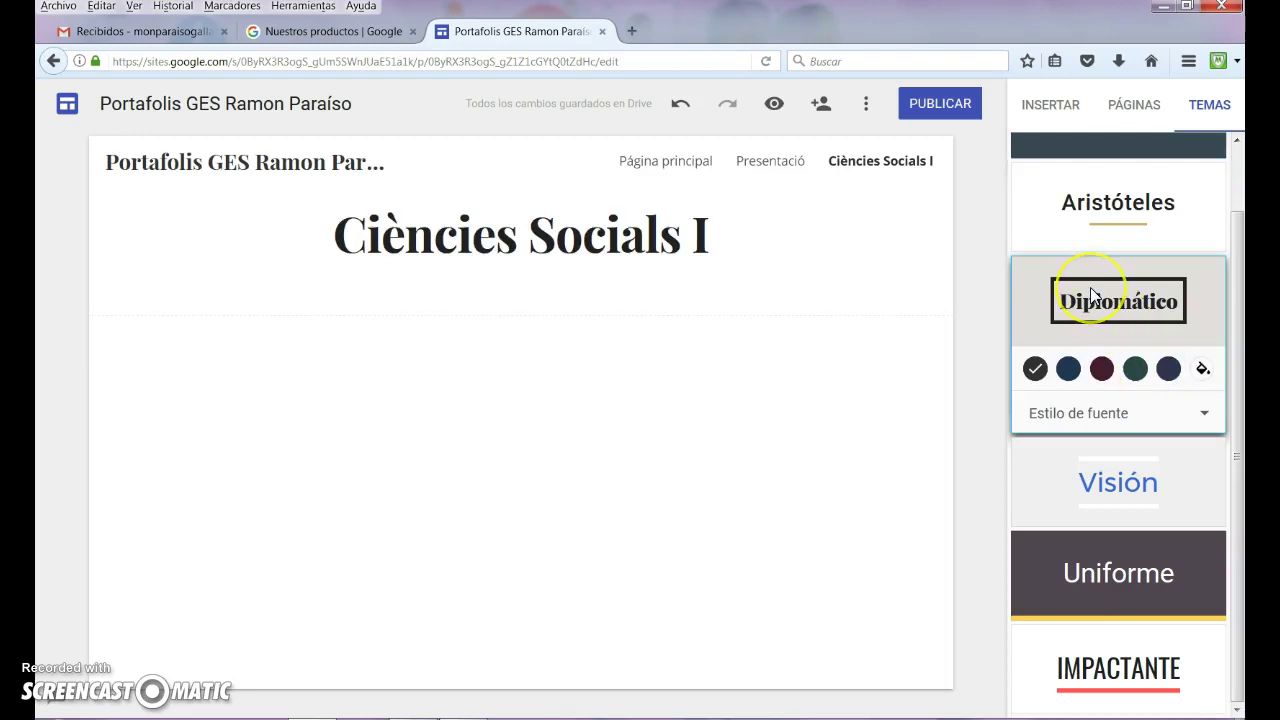
# - Apply the Uniforme theme to the site with the grey accent colour
pyautogui.click(1057, 508)
pyautogui.click(1063, 563)
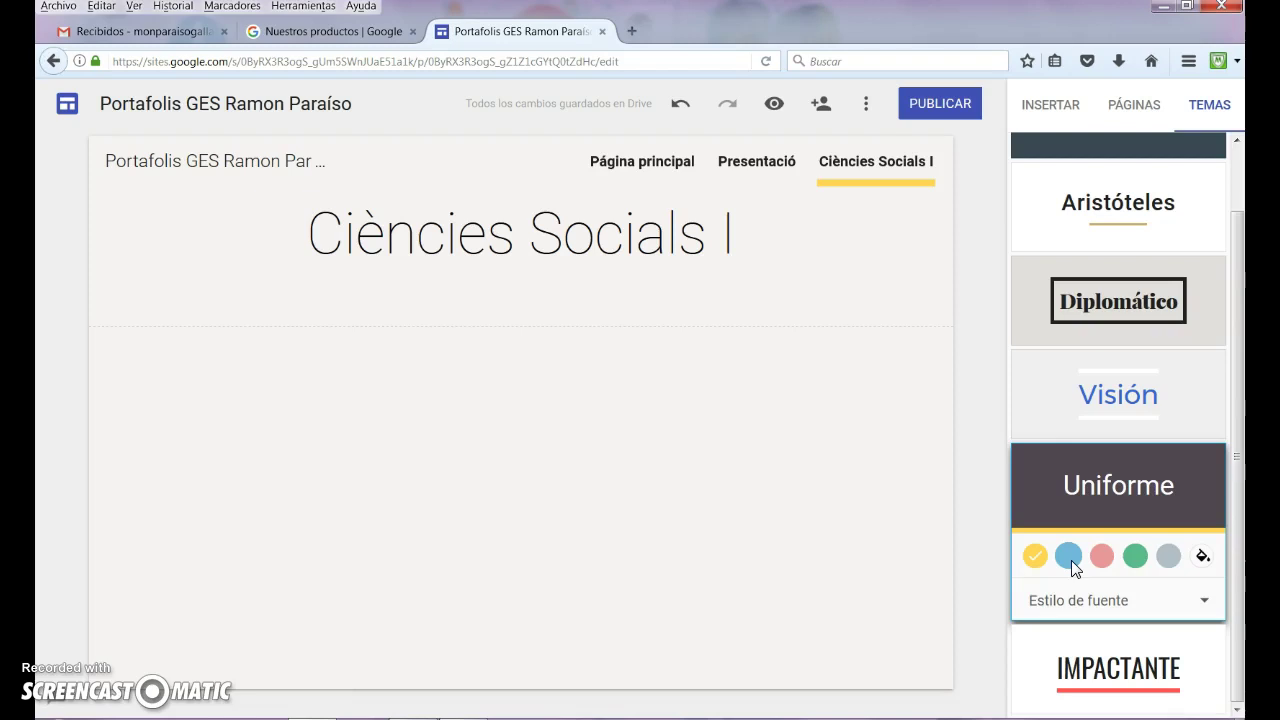
pyautogui.click(1102, 556)
pyautogui.click(1063, 557)
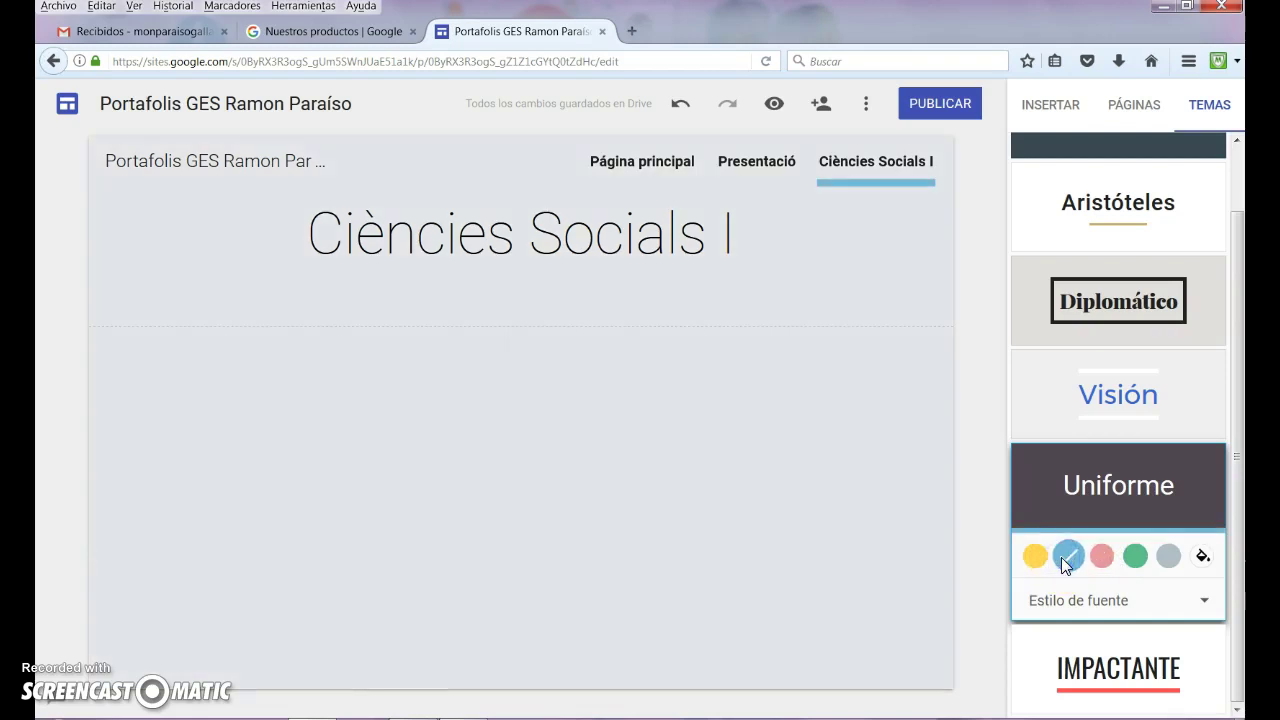
pyautogui.click(1170, 560)
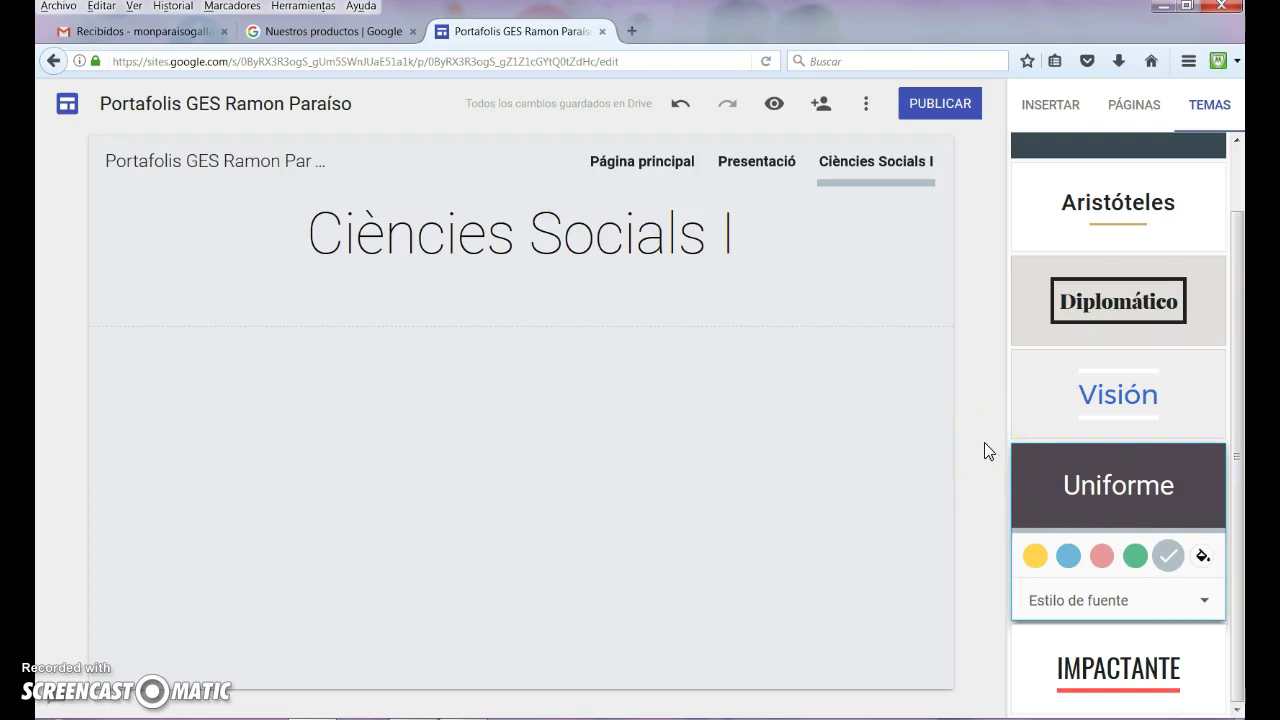
# - Publish the site to the web at an address made of "portafolisges" followed by the owner's full name without spaces
pyautogui.click(950, 110)
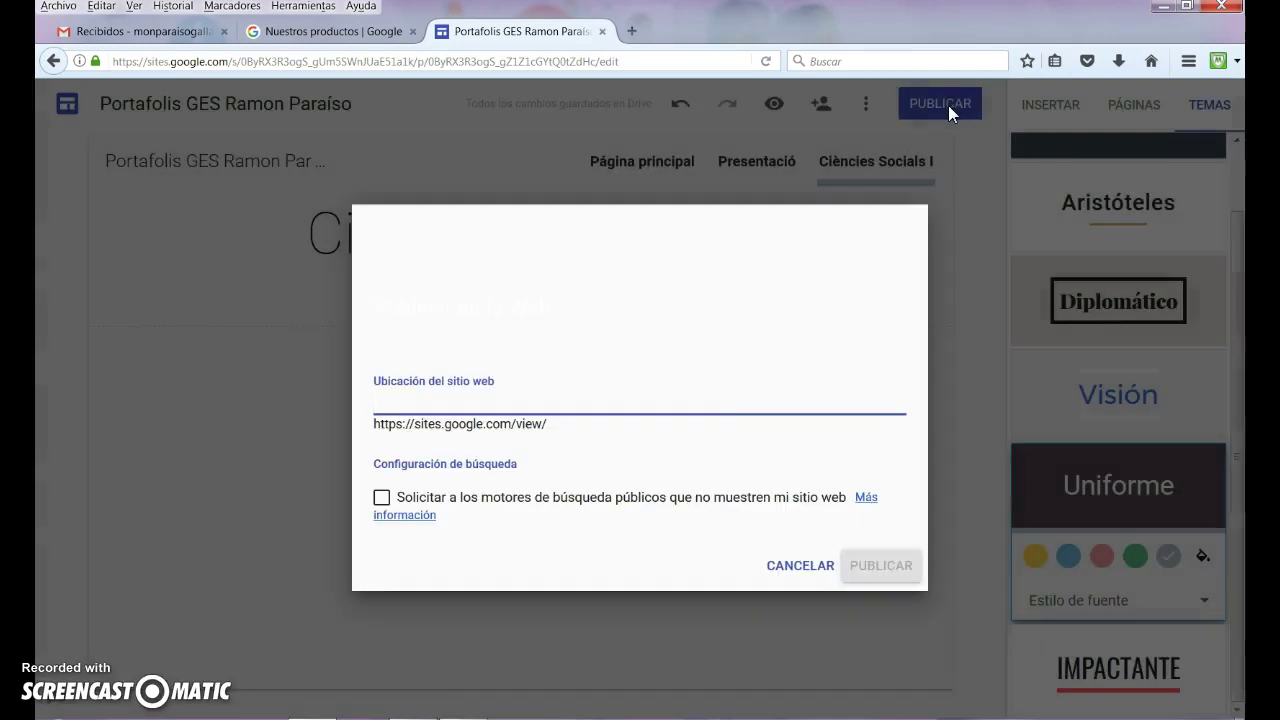
pyautogui.click(390, 404)
pyautogui.write('porta')
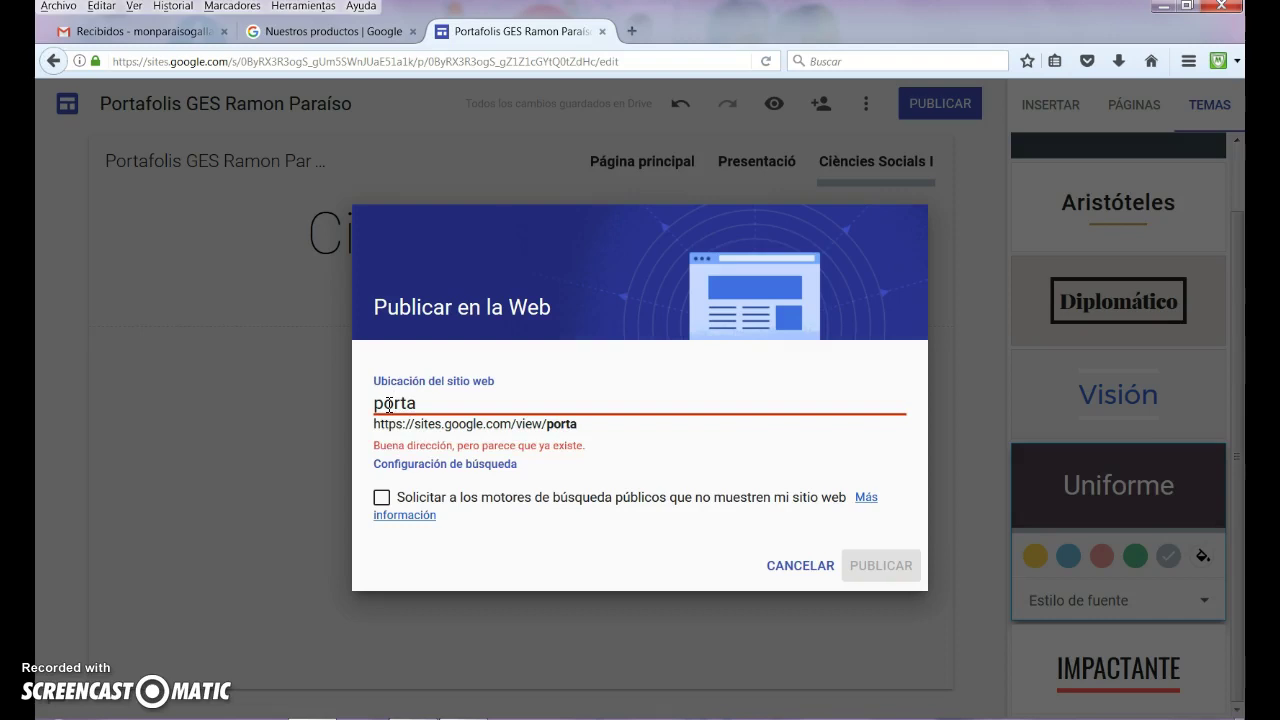
pyautogui.write('folis')
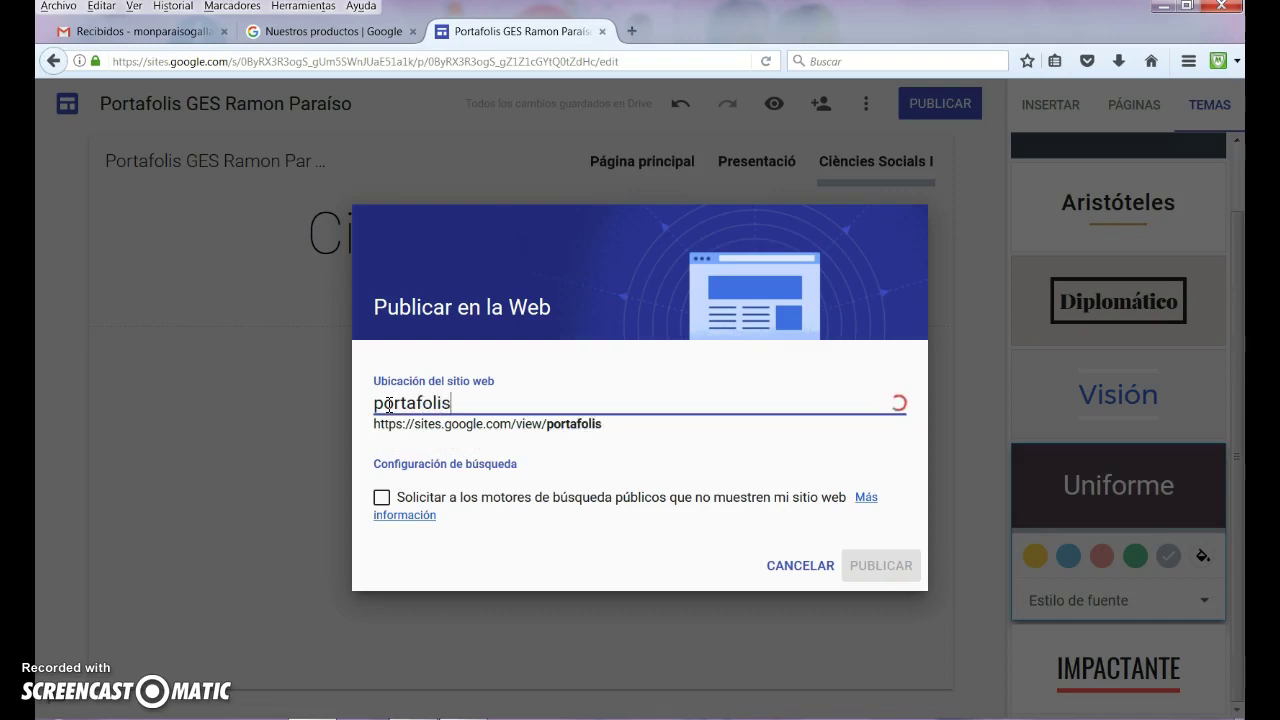
pyautogui.write('gesramonparaiso')
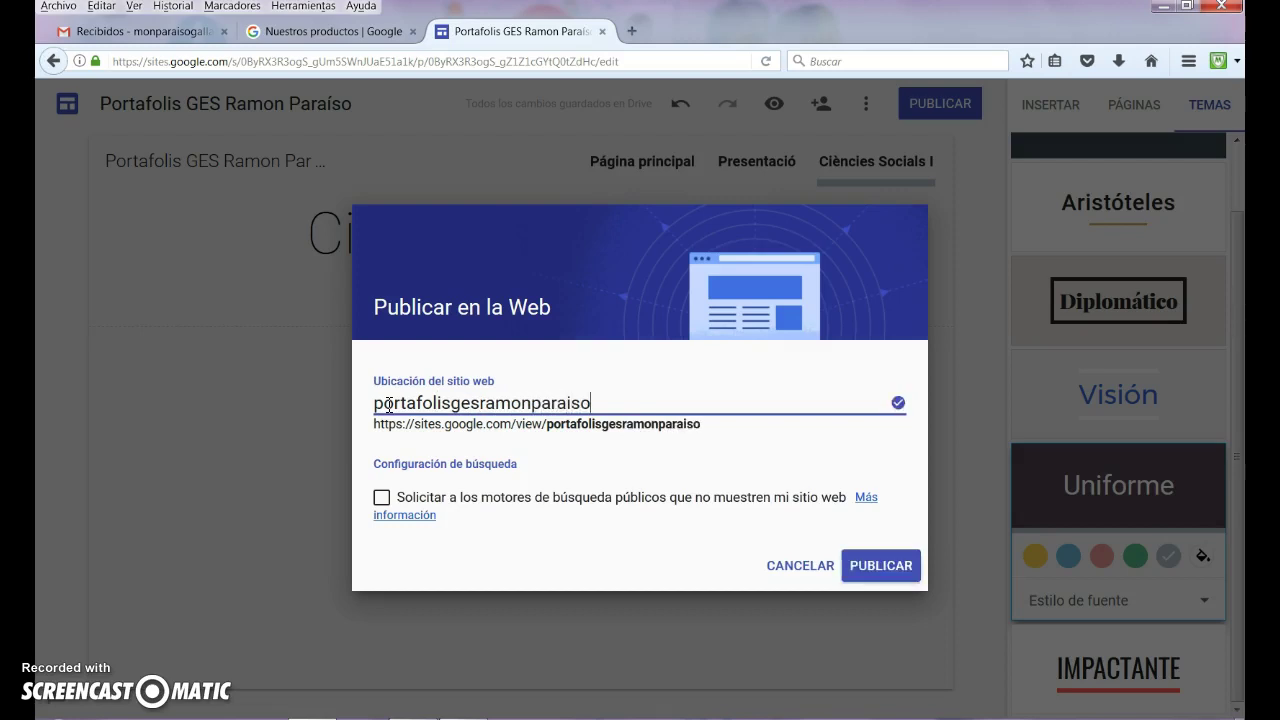
pyautogui.click(381, 498)
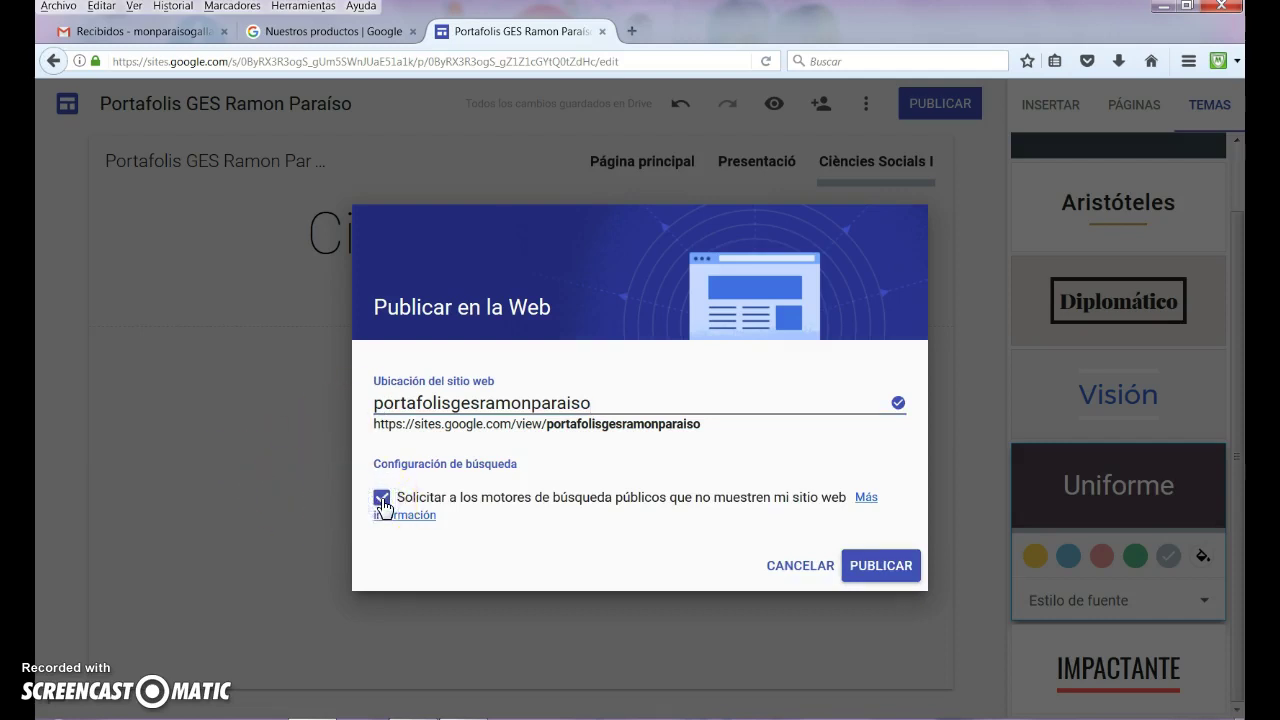
pyautogui.click(381, 498)
pyautogui.click(880, 566)
pyautogui.click(880, 566)
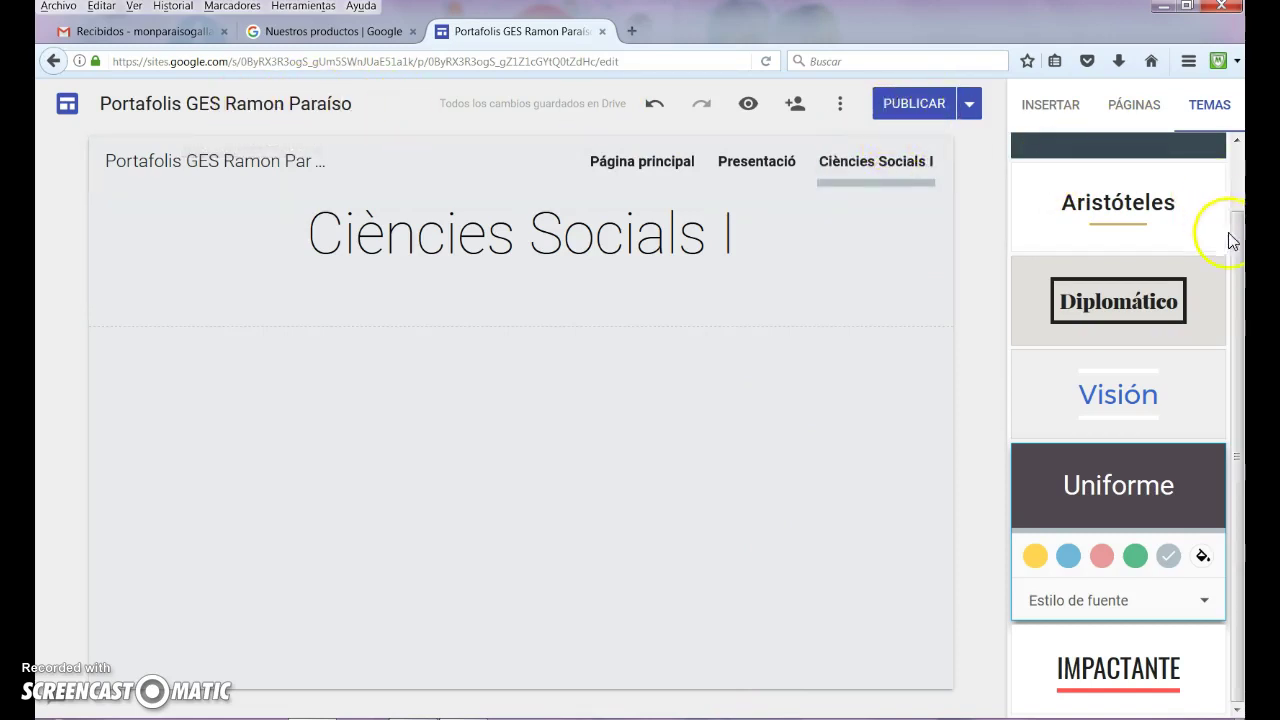
# - Preview the site from its main page, checking the Presentació and Ciències Socials I pages and returning to the main page
pyautogui.click(1122, 112)
pyautogui.click(1081, 169)
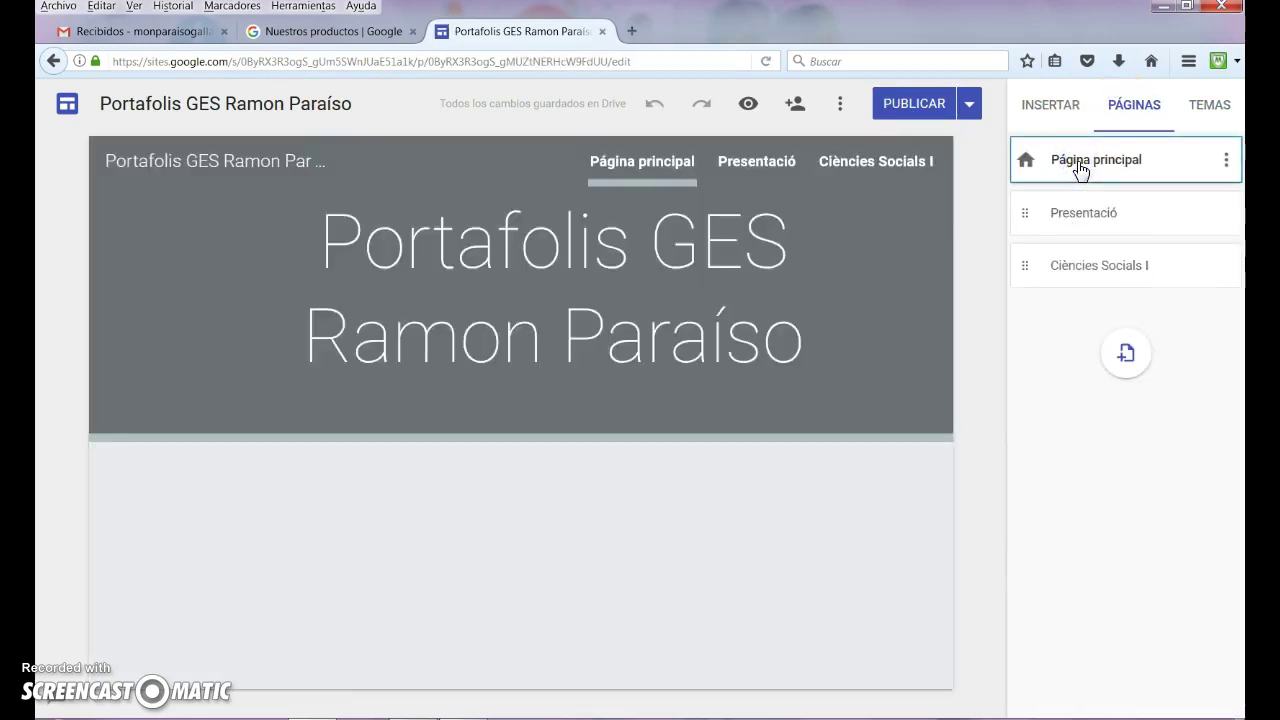
pyautogui.click(747, 107)
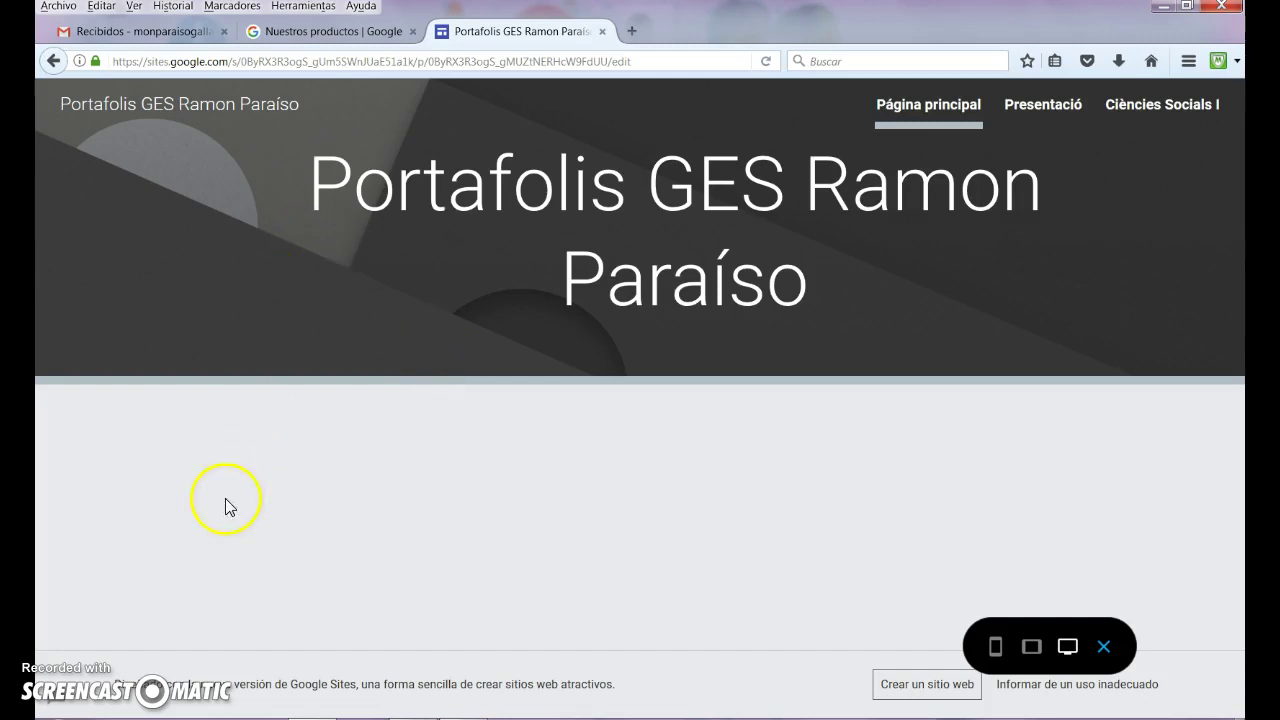
pyautogui.click(144, 463)
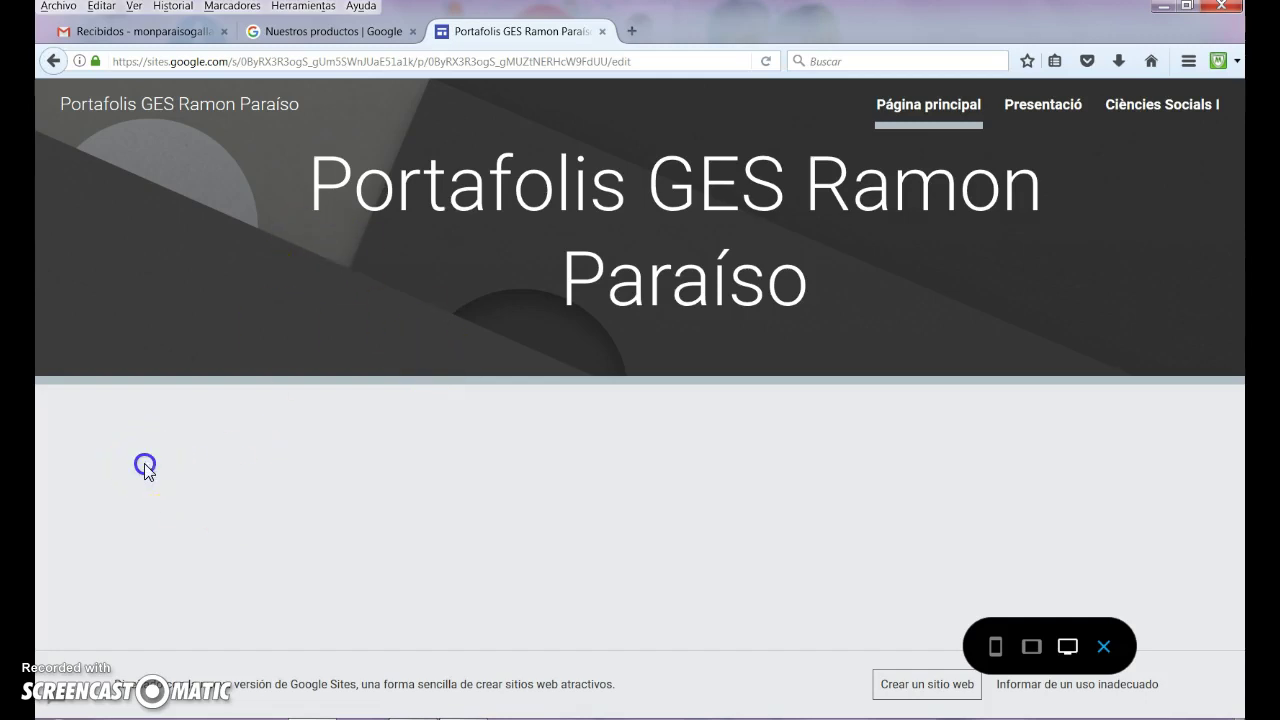
pyautogui.click(1035, 110)
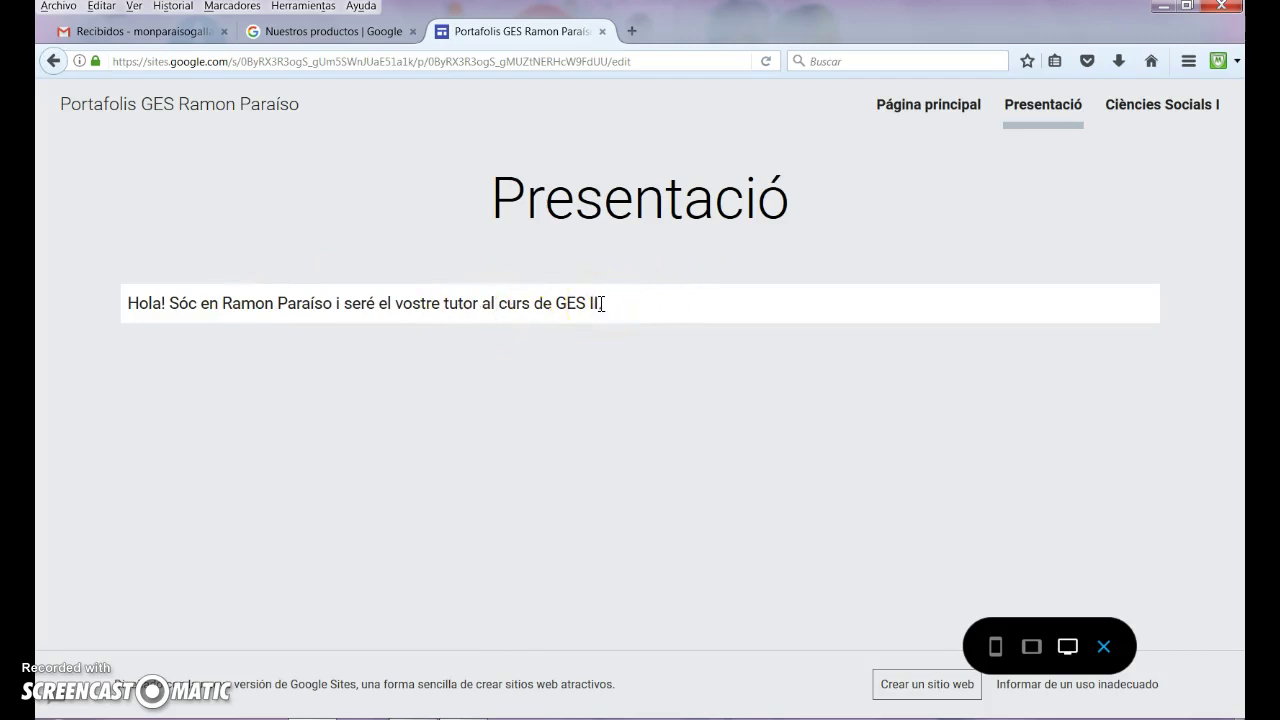
pyautogui.click(1138, 116)
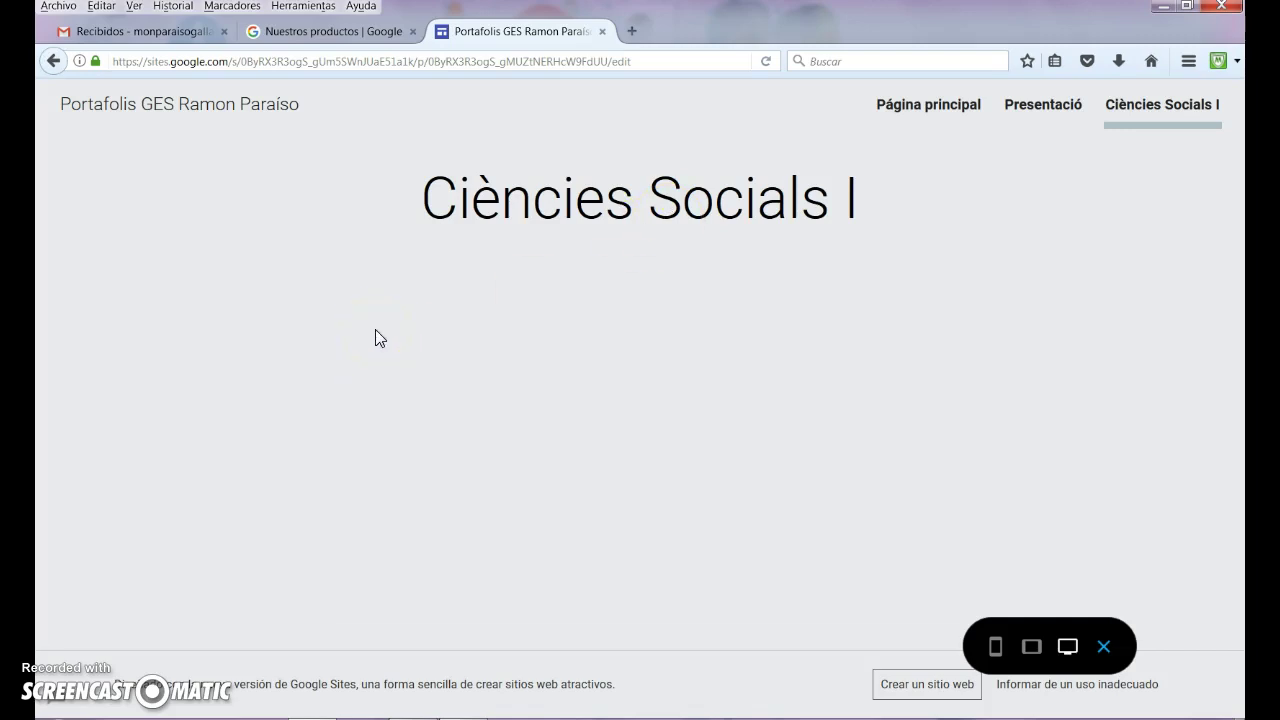
pyautogui.click(155, 114)
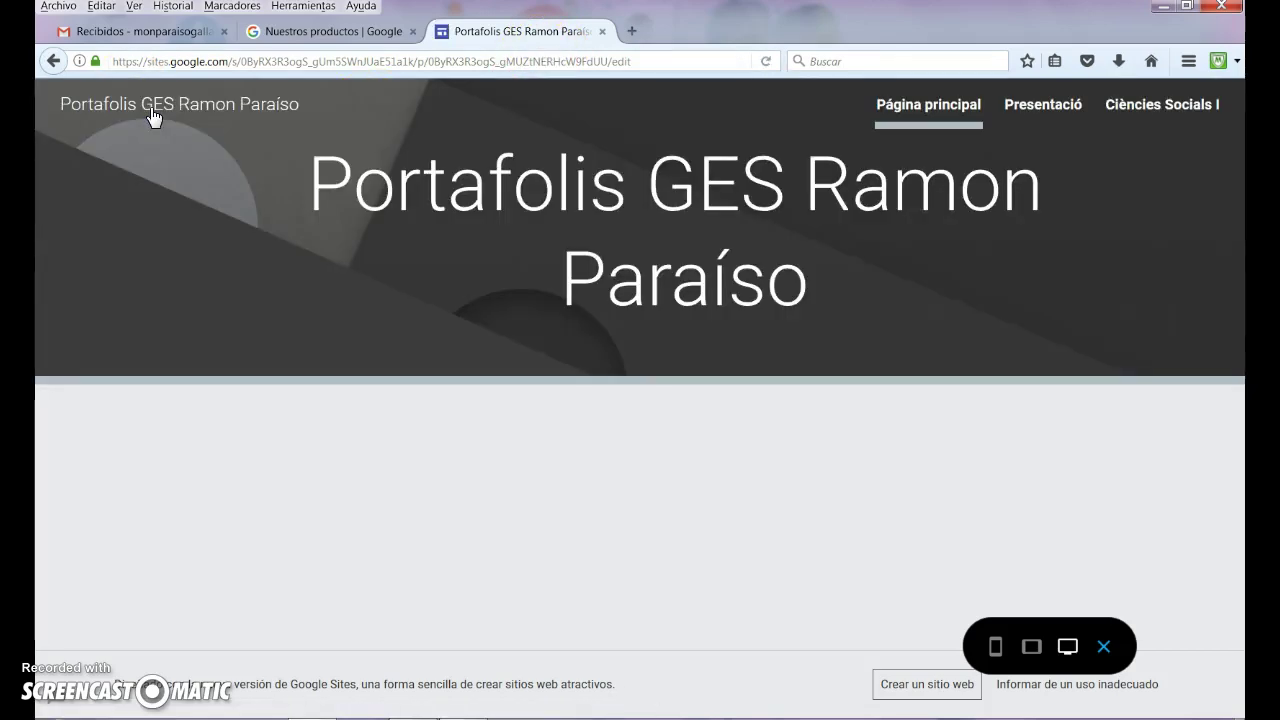
pyautogui.click(153, 114)
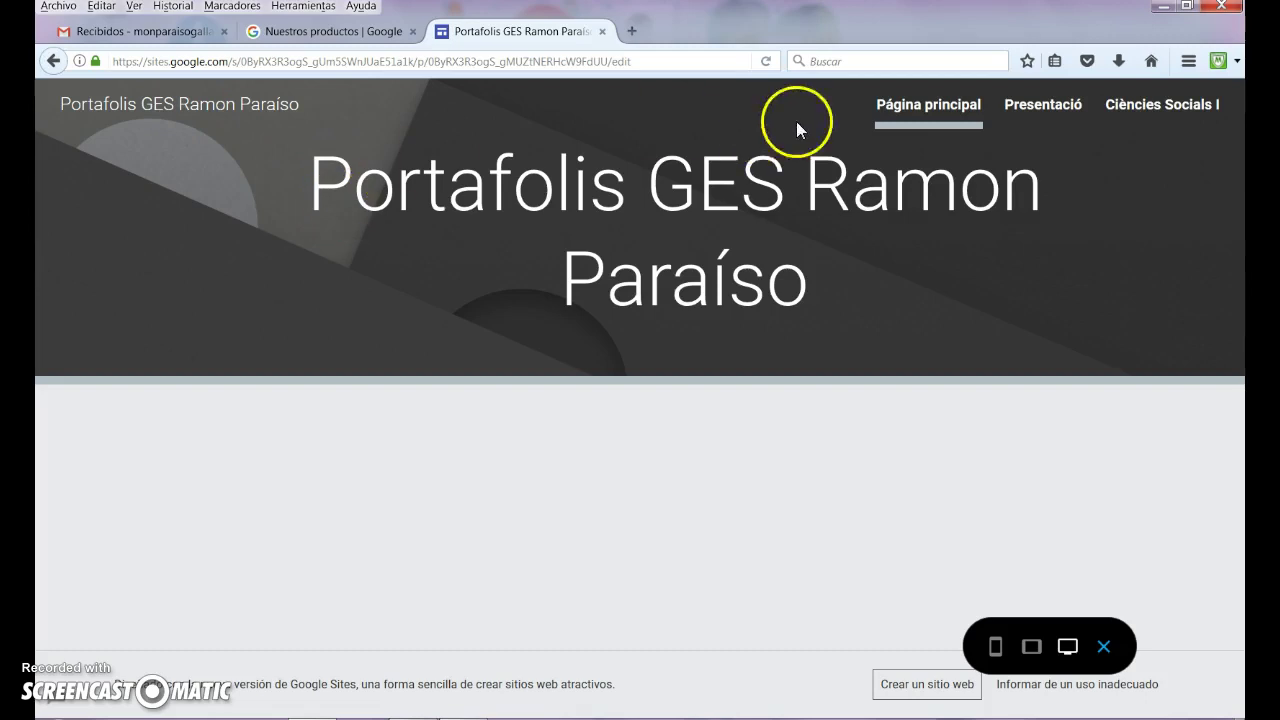
pyautogui.click(948, 122)
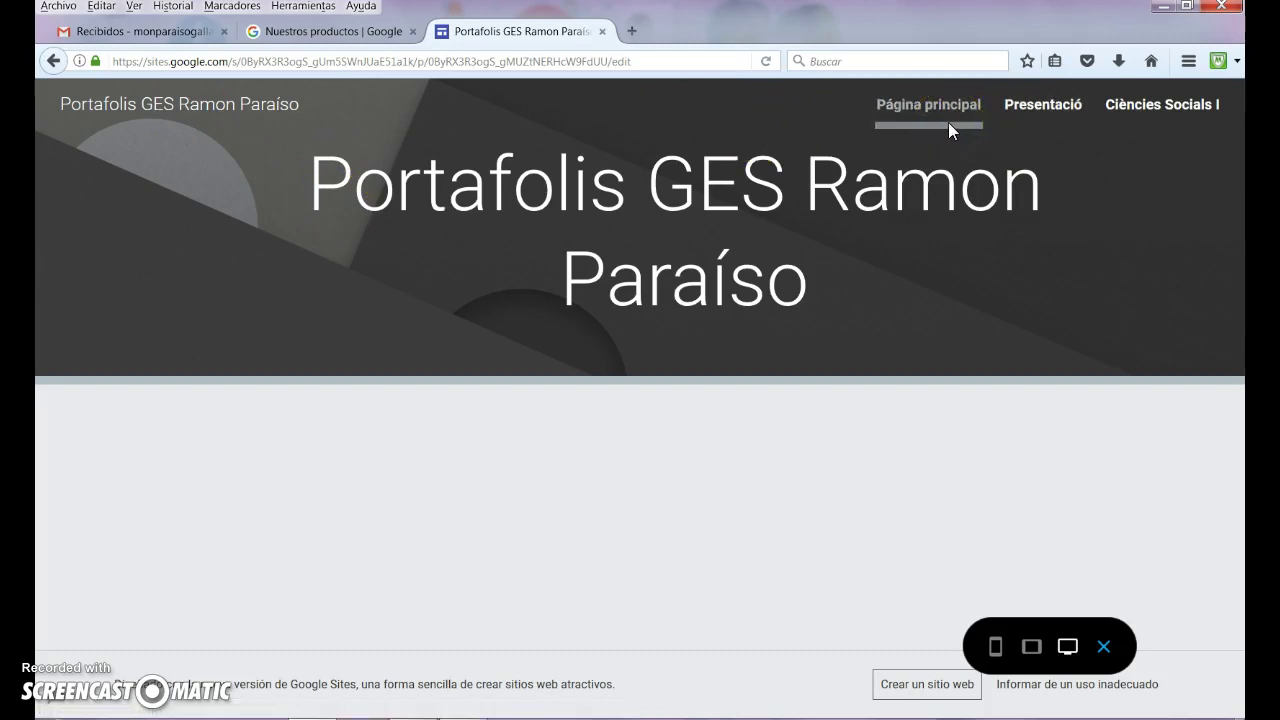
pyautogui.click(861, 108)
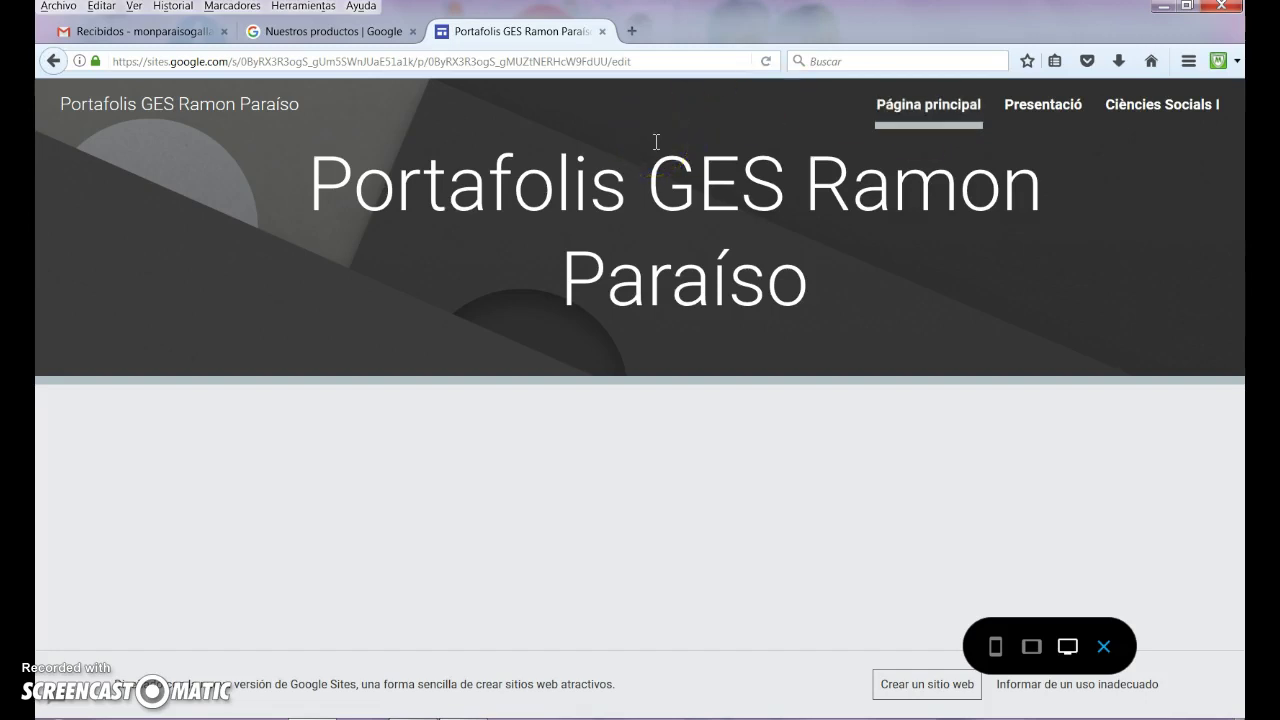
pyautogui.click(280, 69)
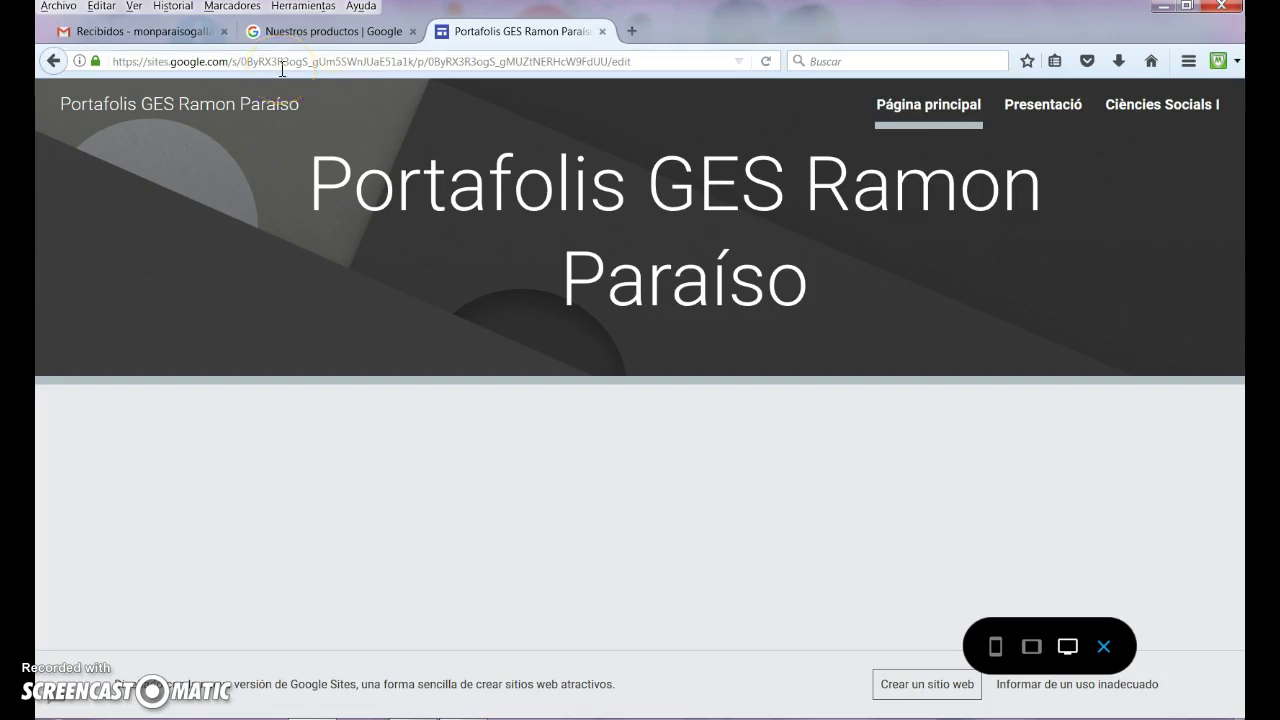